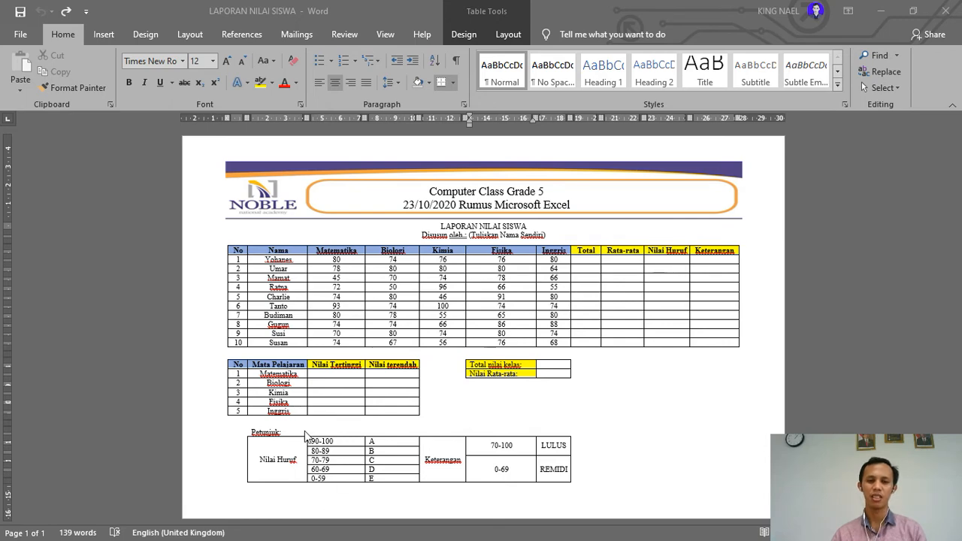
Switch to the Excel workbook Soal 1 and examine the letter-grade scale in the Petunjuk table and the Rata-rata and Nilai Huruf columns
click(881, 10)
click(364, 408)
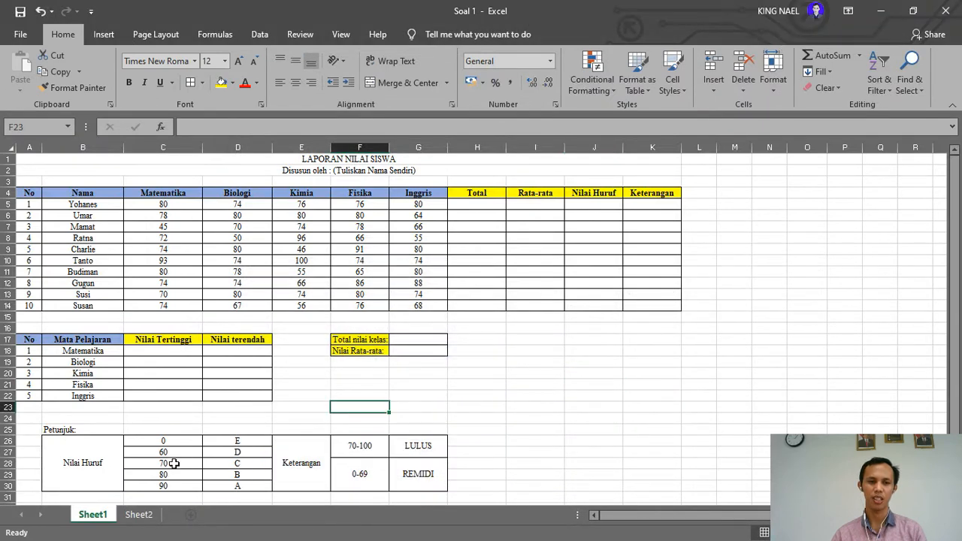
click(154, 443)
drag(158, 442, 221, 486)
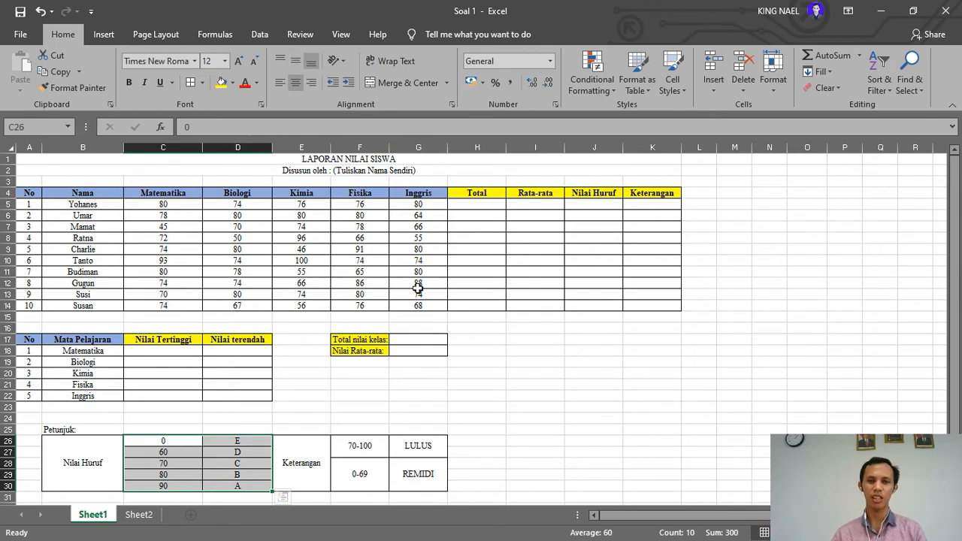
click(183, 440)
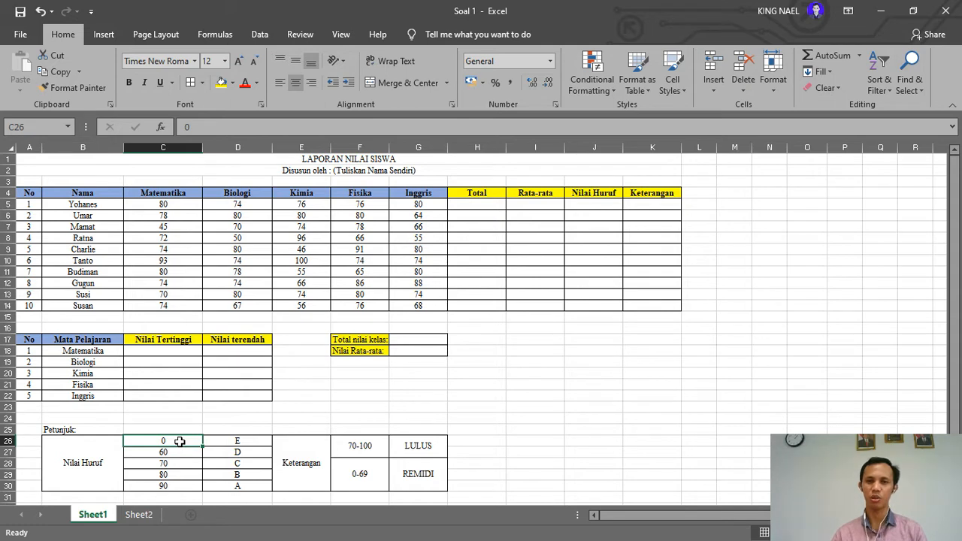
click(176, 489)
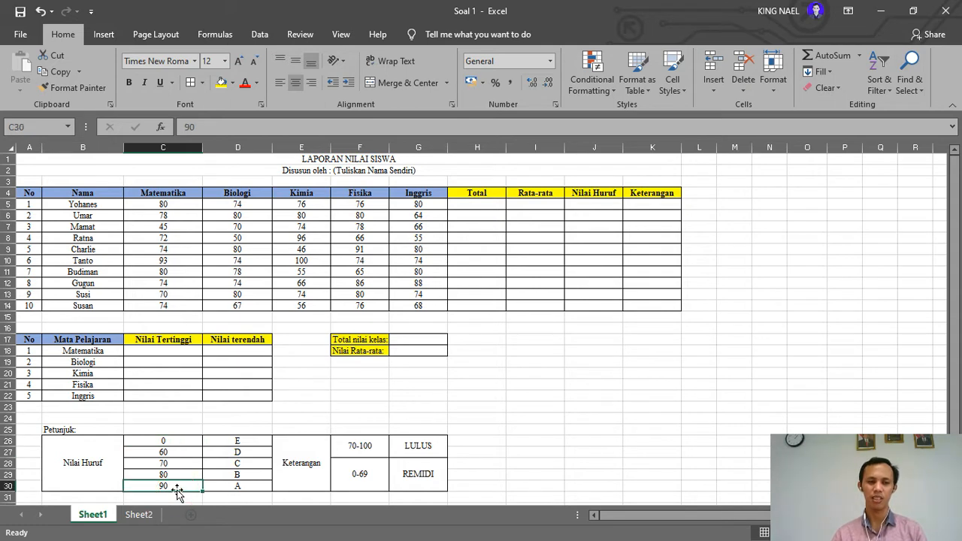
click(172, 442)
drag(170, 454, 170, 464)
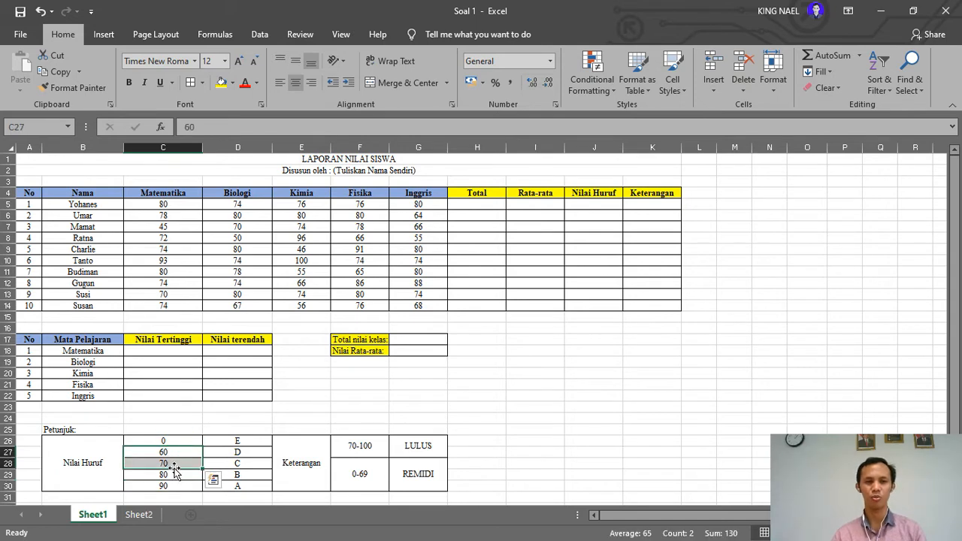
click(173, 485)
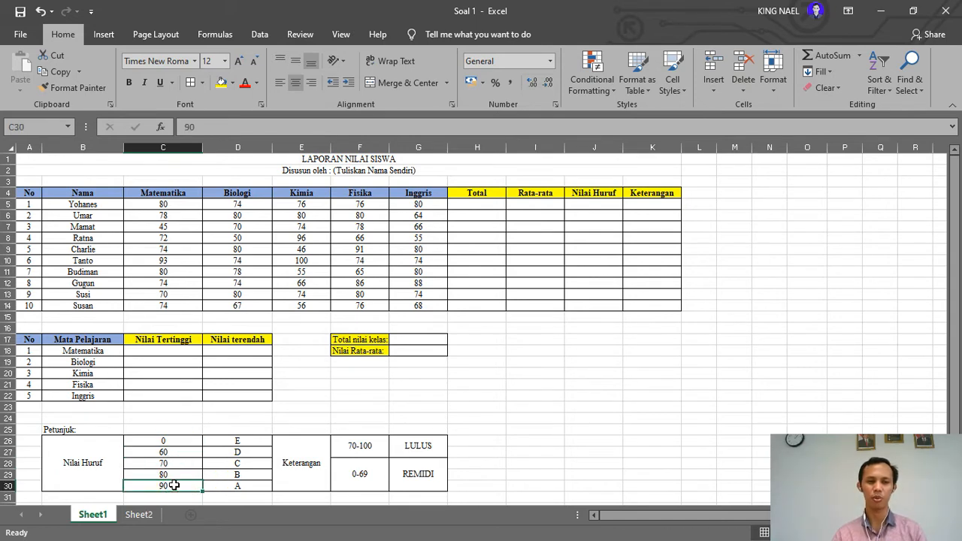
click(179, 441)
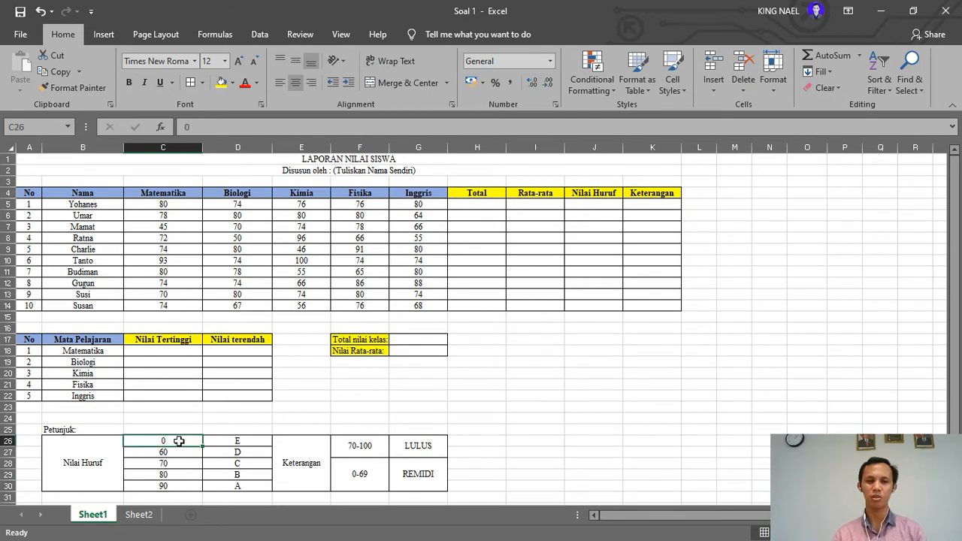
click(247, 442)
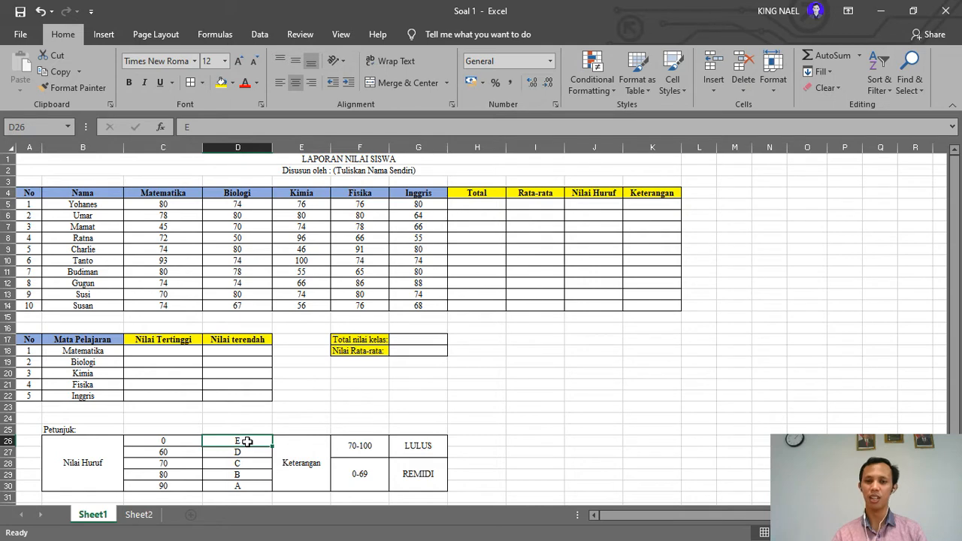
click(166, 452)
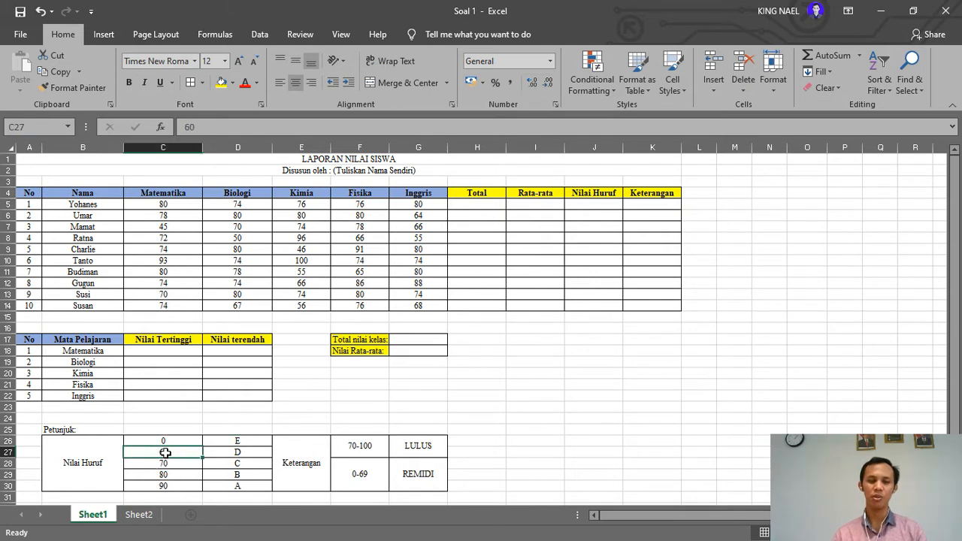
click(237, 453)
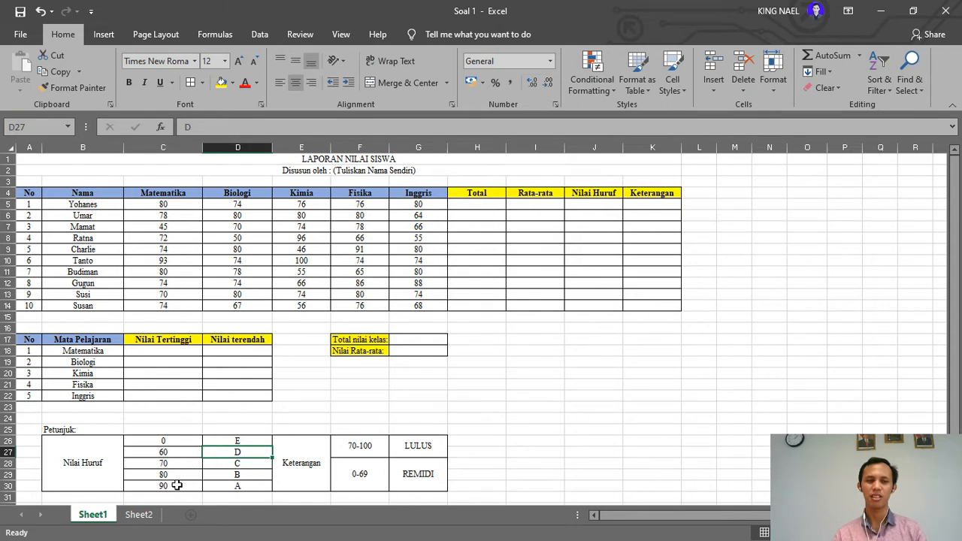
click(175, 487)
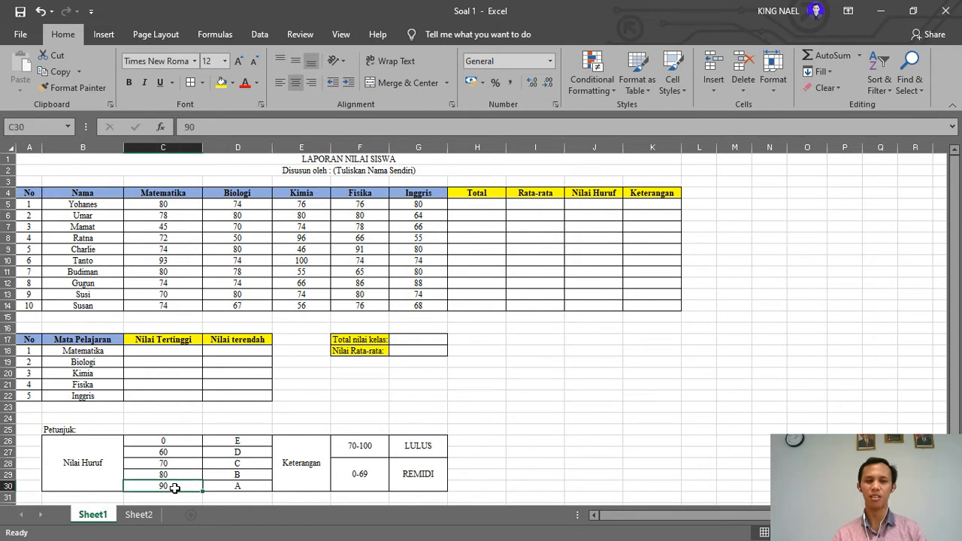
click(254, 487)
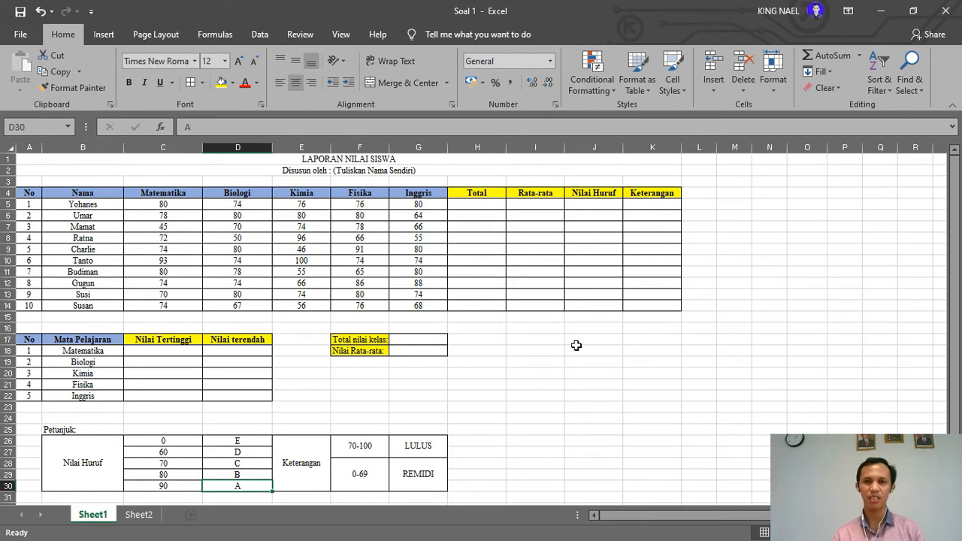
drag(593, 204, 597, 303)
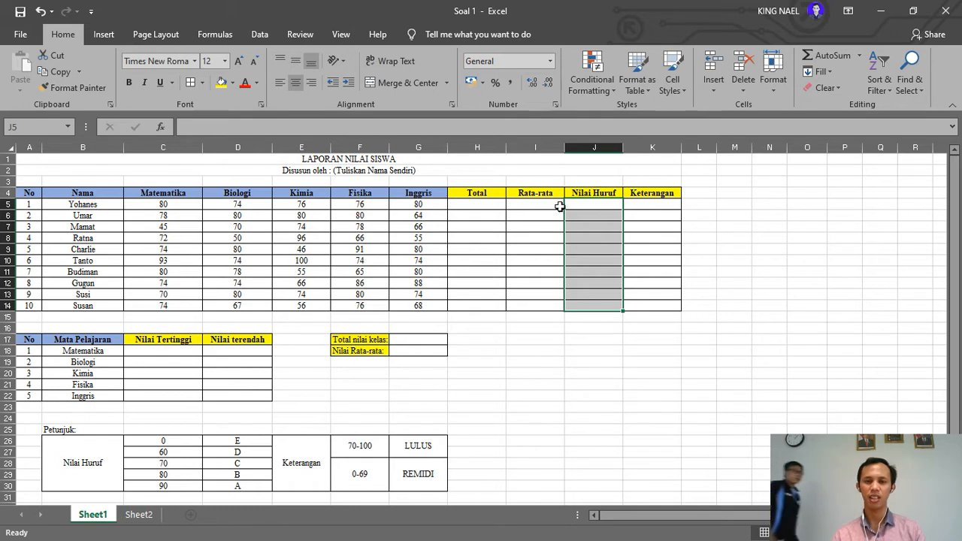
click(534, 205)
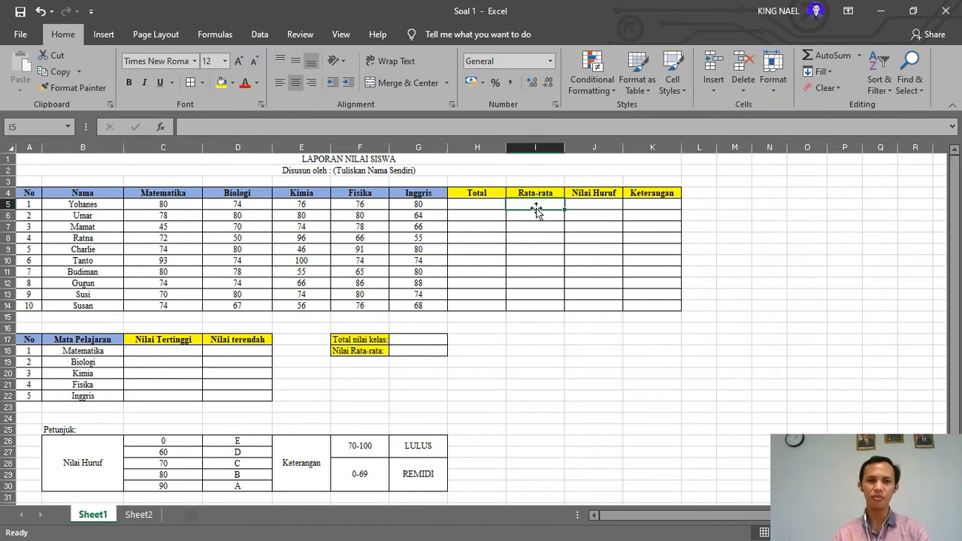
click(593, 194)
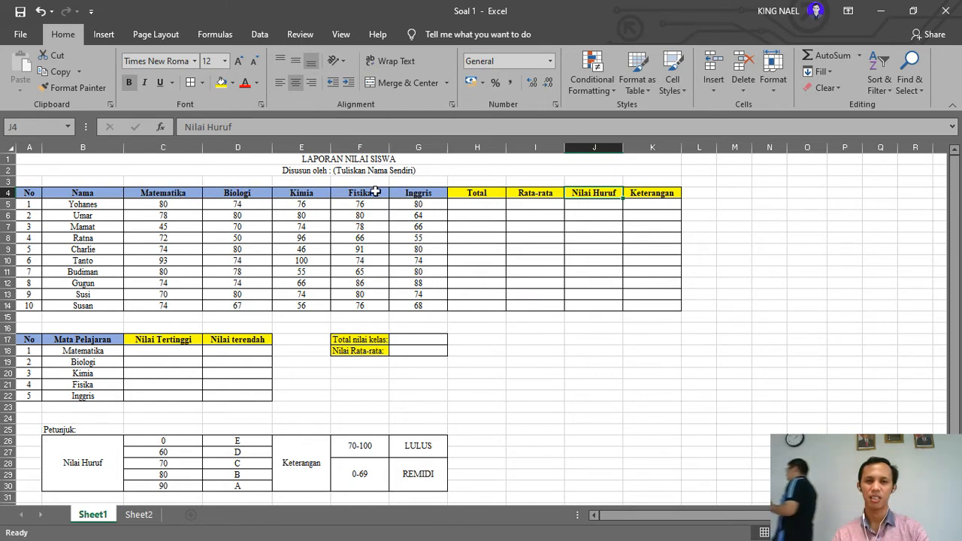
click(547, 193)
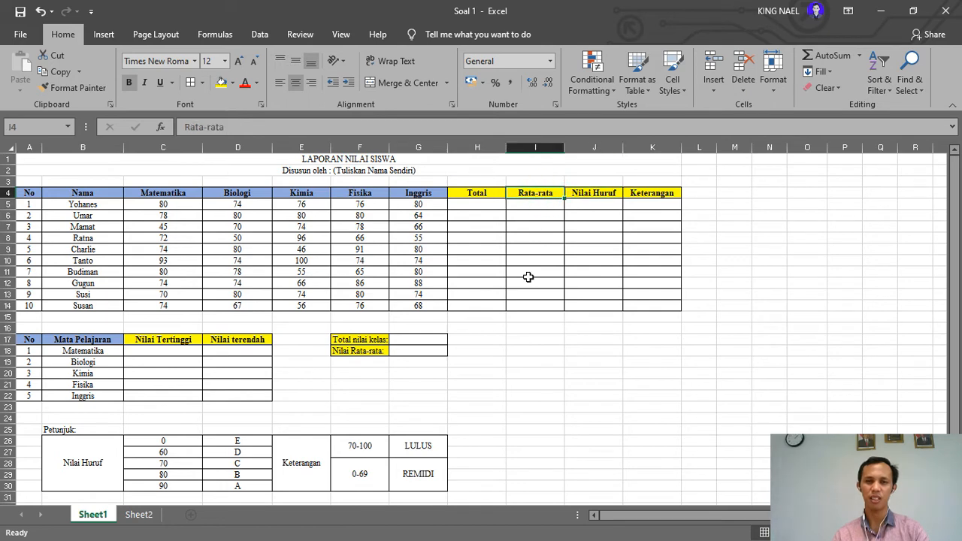
Enter an AVERAGE formula over C5:G5 in cell I5 for the first student's Rata-rata
click(545, 204)
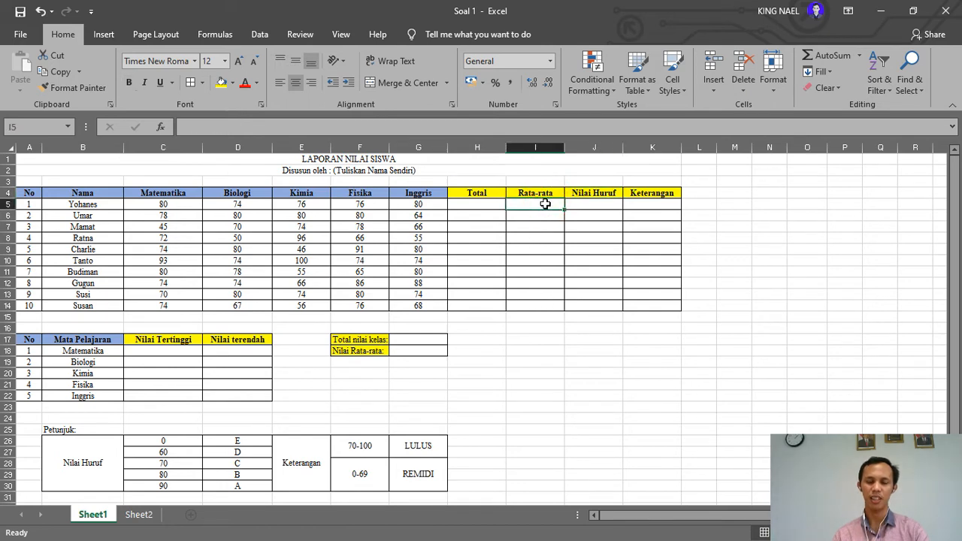
text(=)
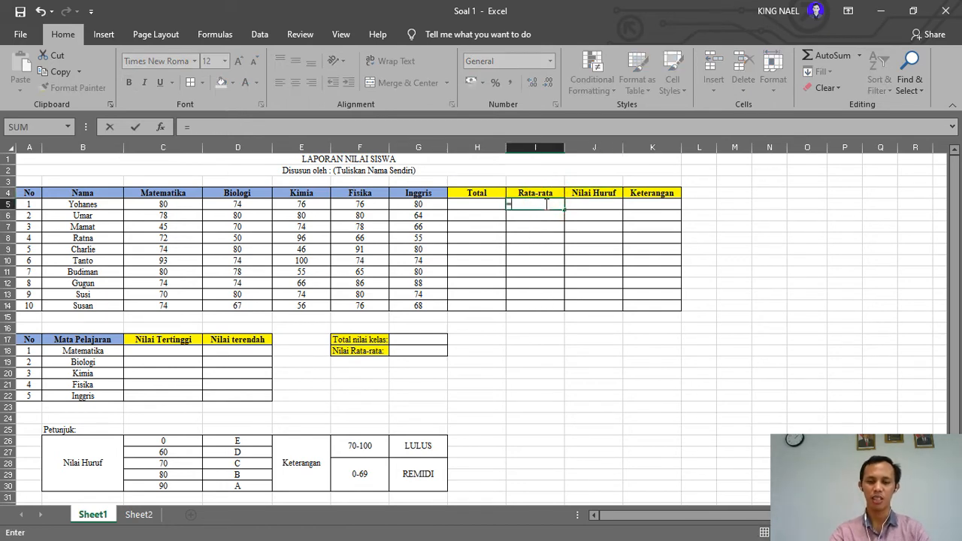
text(av)
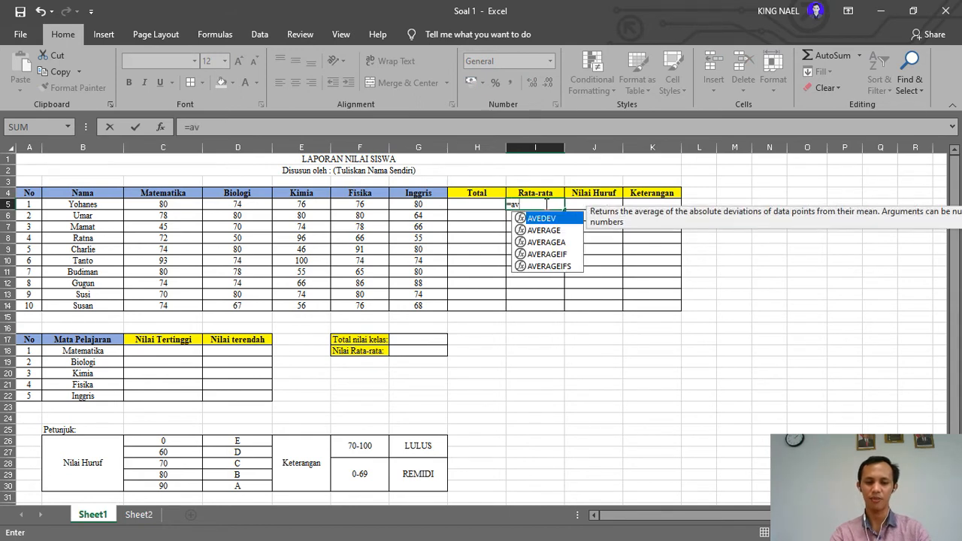
text(erage)
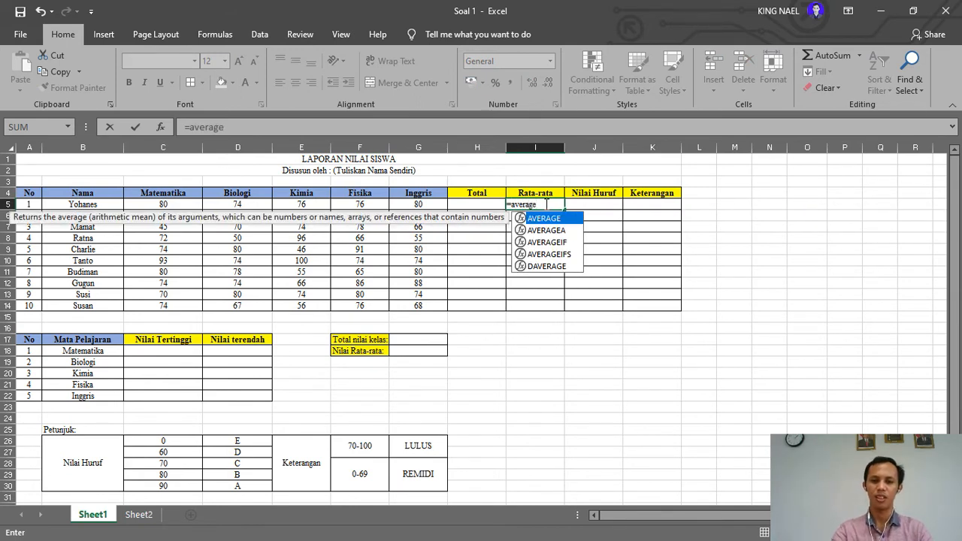
text(()
drag(171, 206, 419, 204)
text())
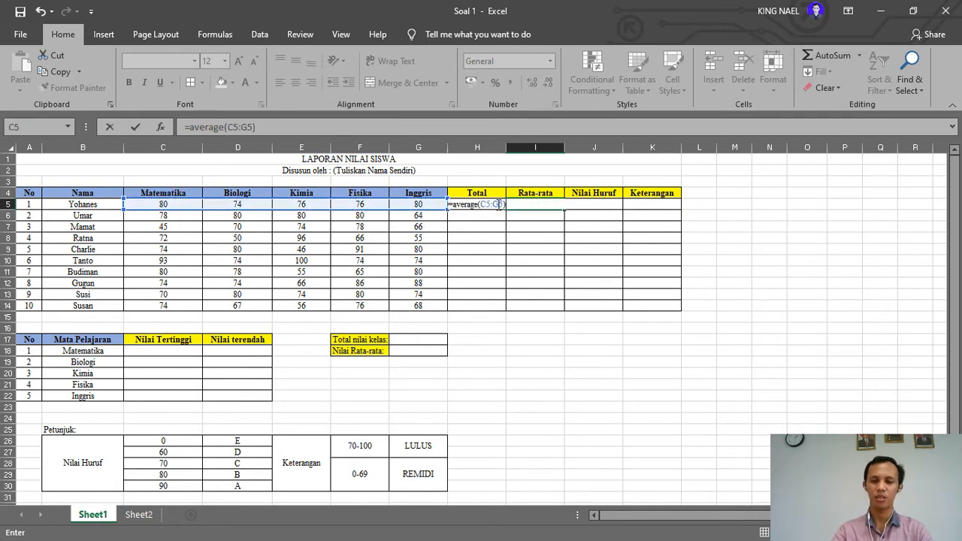
key(Return)
Fill the average formula from I5 down the Rata-rata column through I14
click(534, 205)
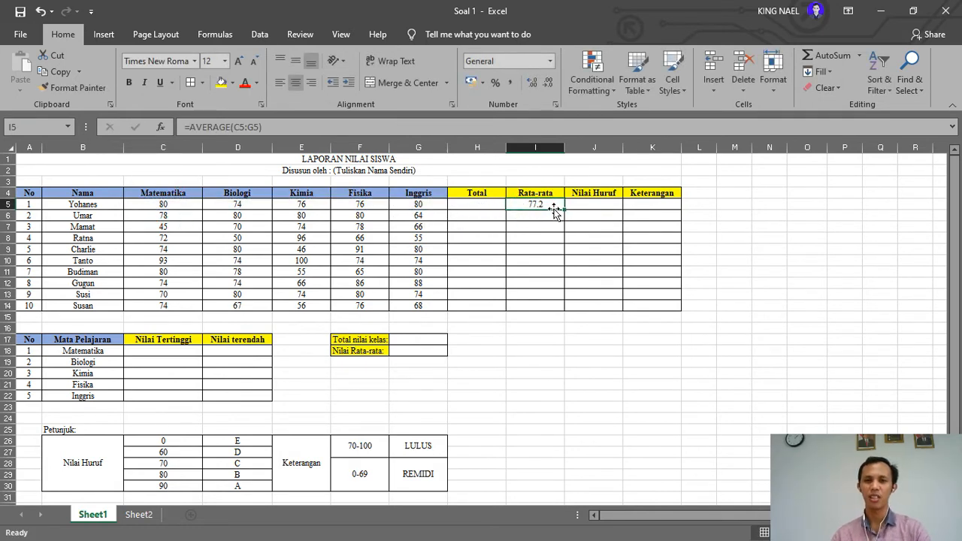
drag(564, 209, 562, 312)
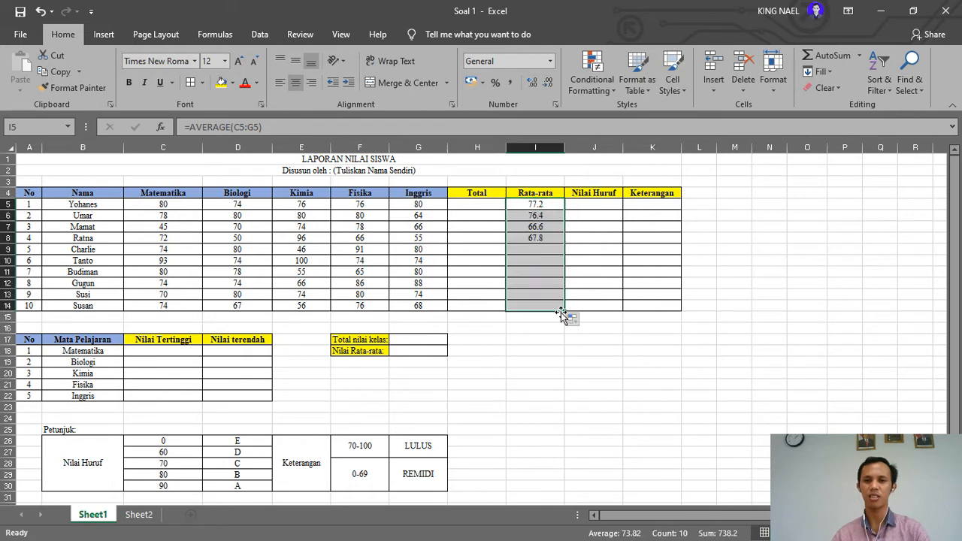
click(569, 371)
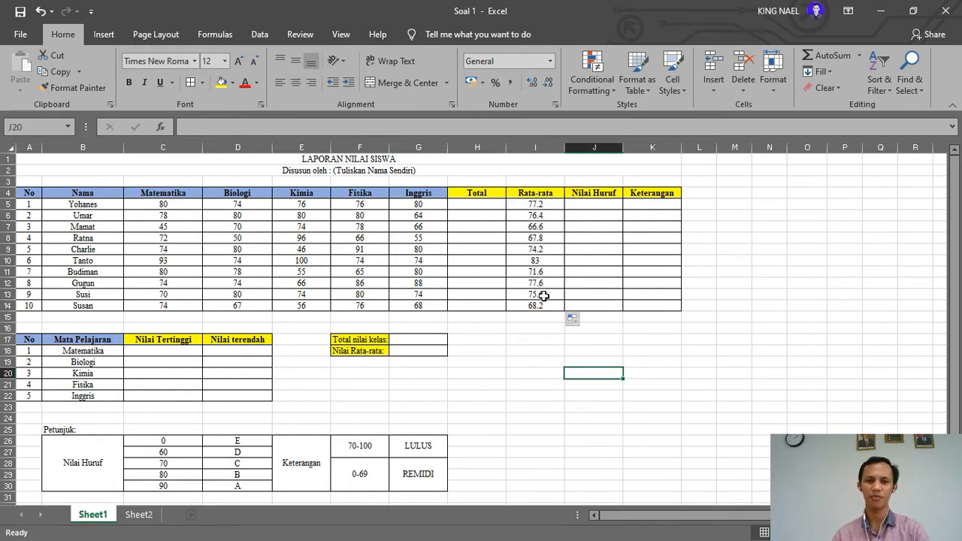
Enter the formula =VLOOKUP(I5, $C$26:$D$30,2,TRUE) in J5 for the first student's Nilai Huruf
click(594, 204)
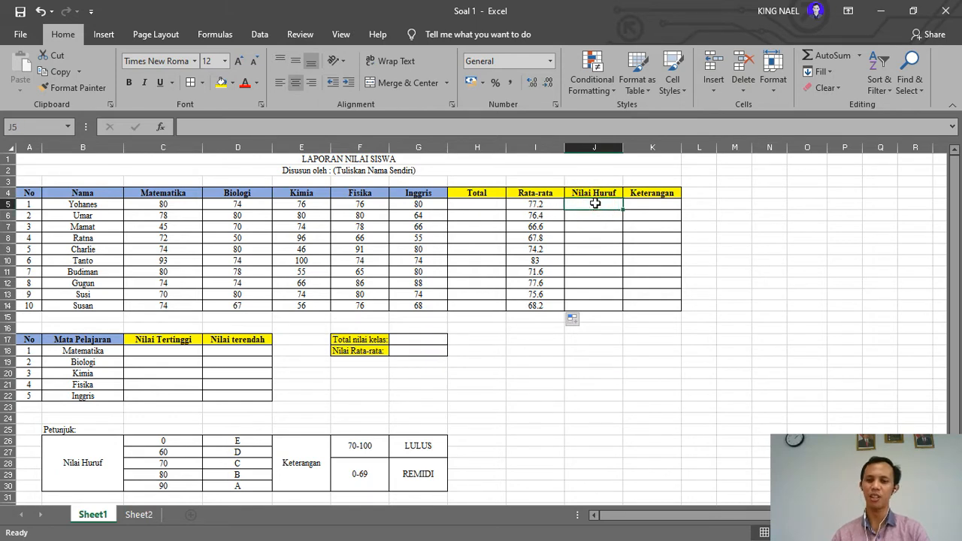
text(=)
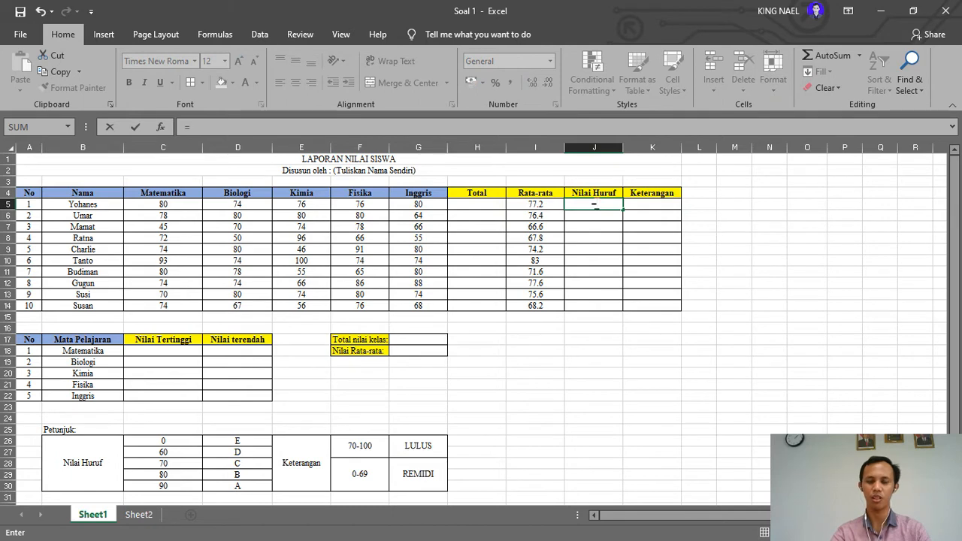
text(vlo)
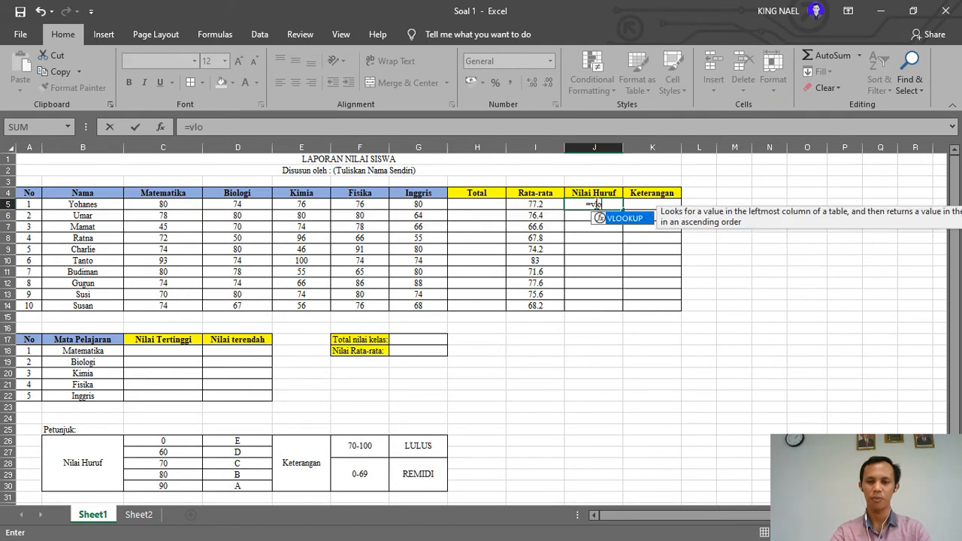
text(okup)
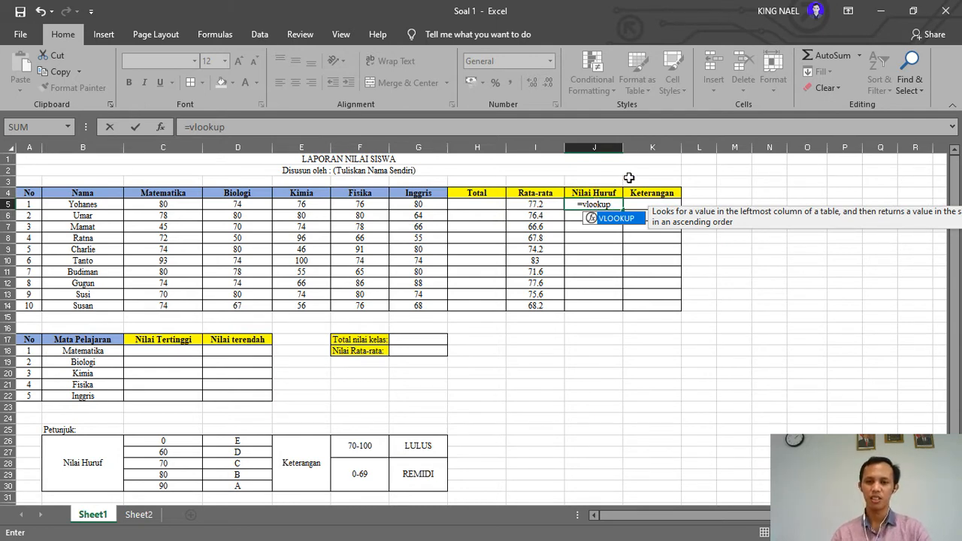
text(()
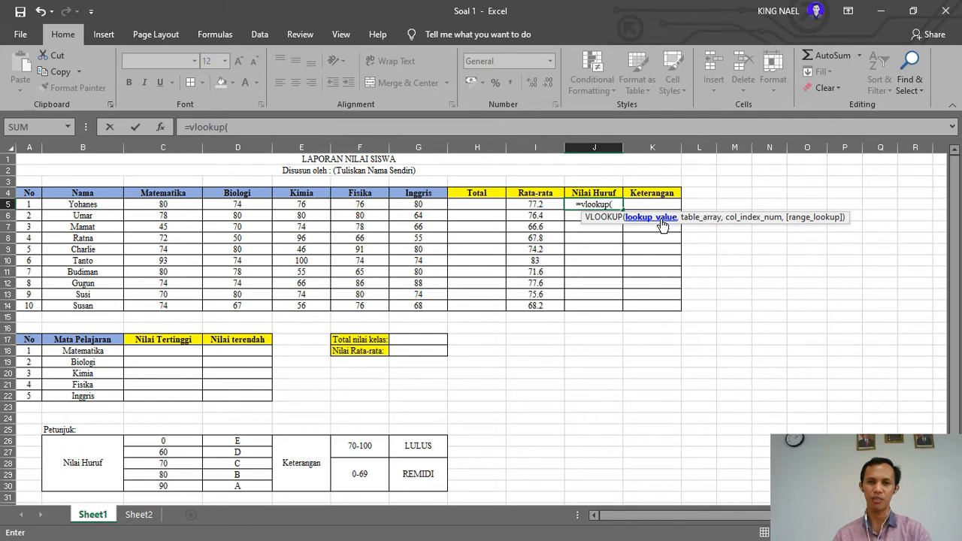
click(540, 205)
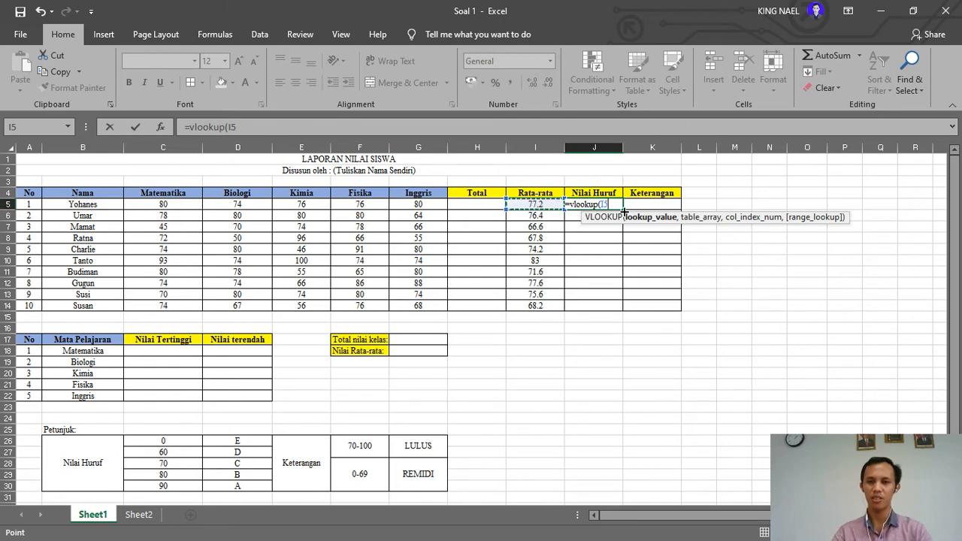
text(,)
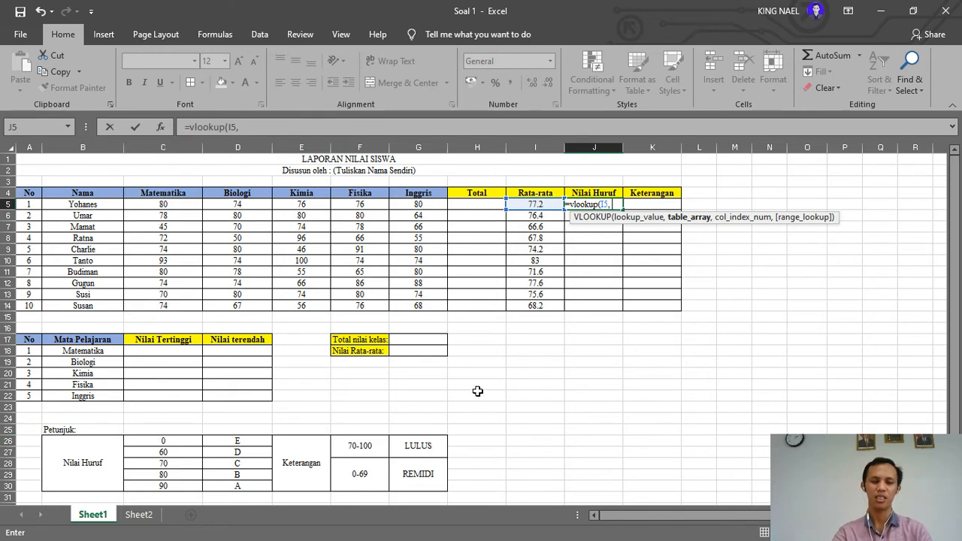
text(C$26:$)
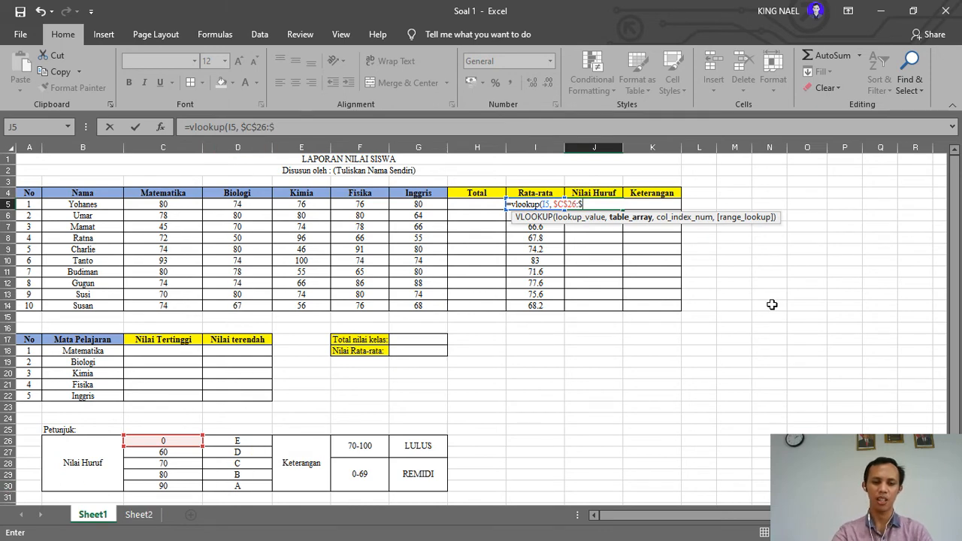
text(D$30)
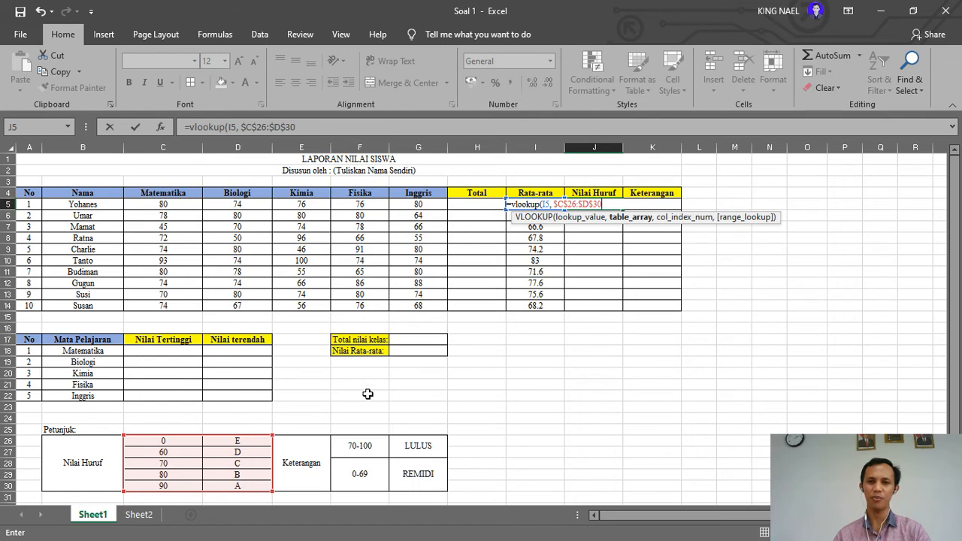
text(,)
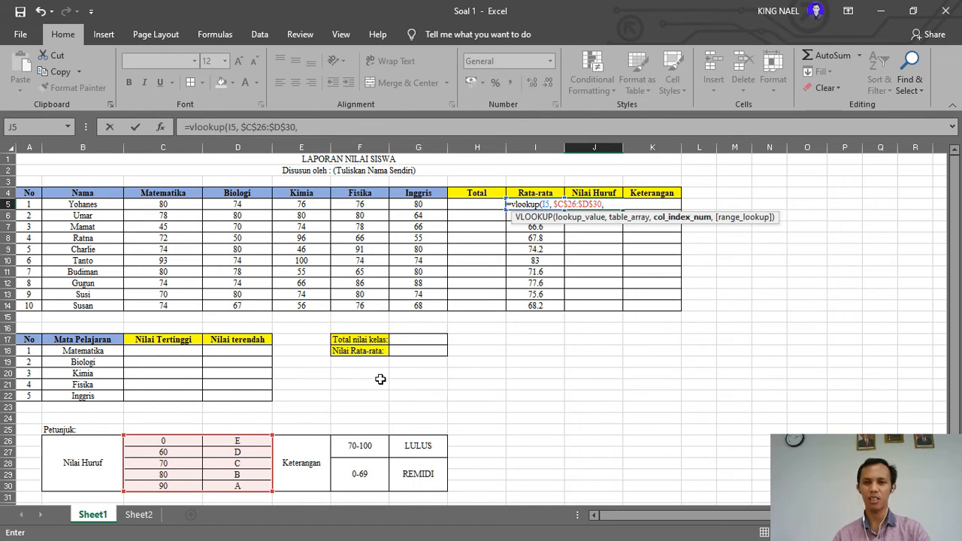
text(2)
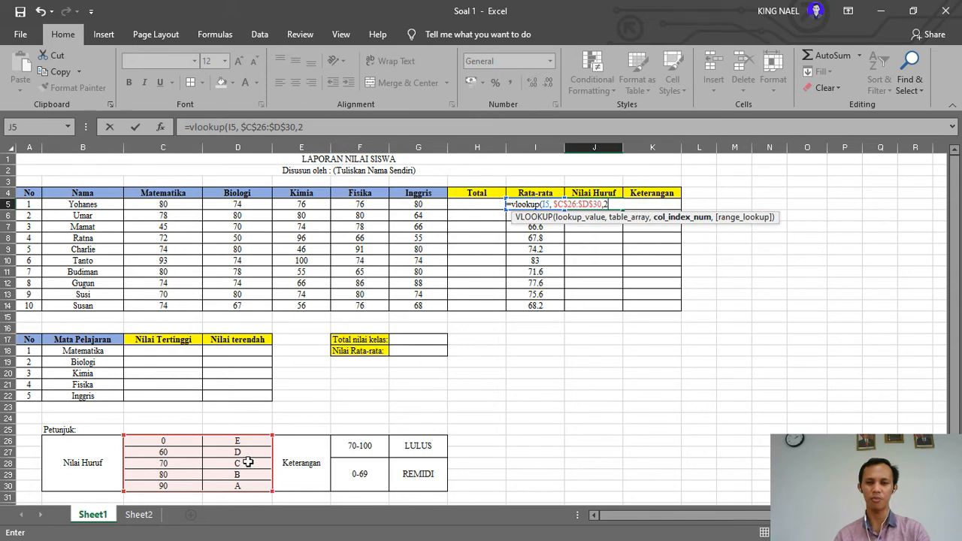
text(,)
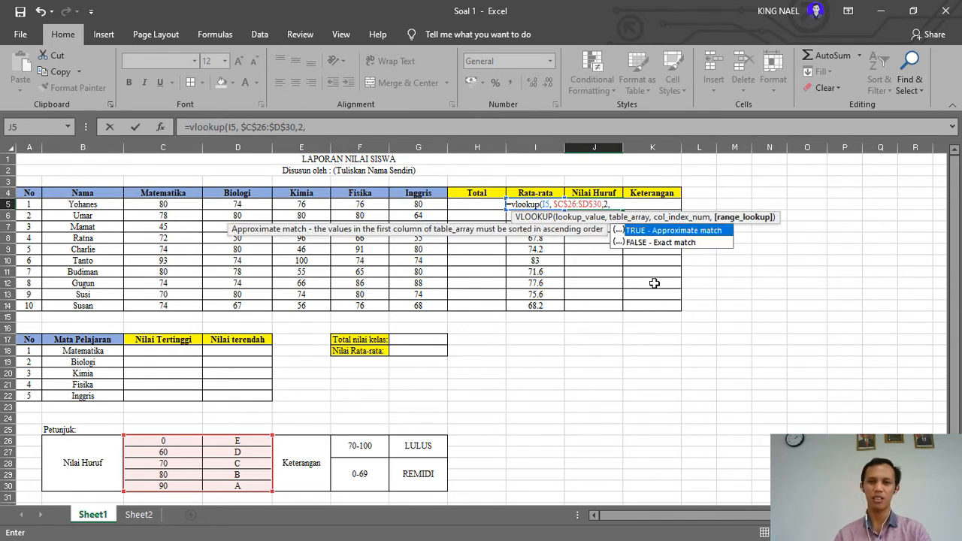
text(TR)
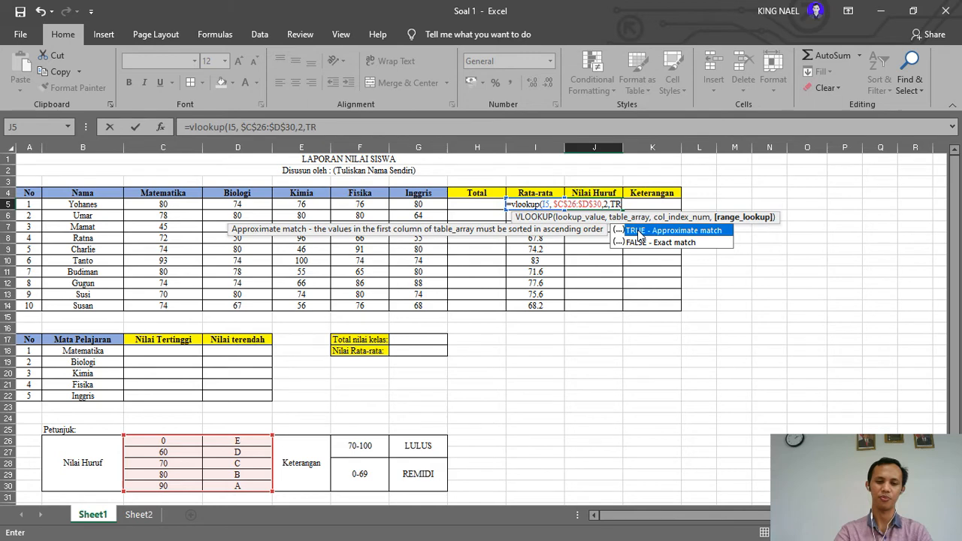
text(UE))
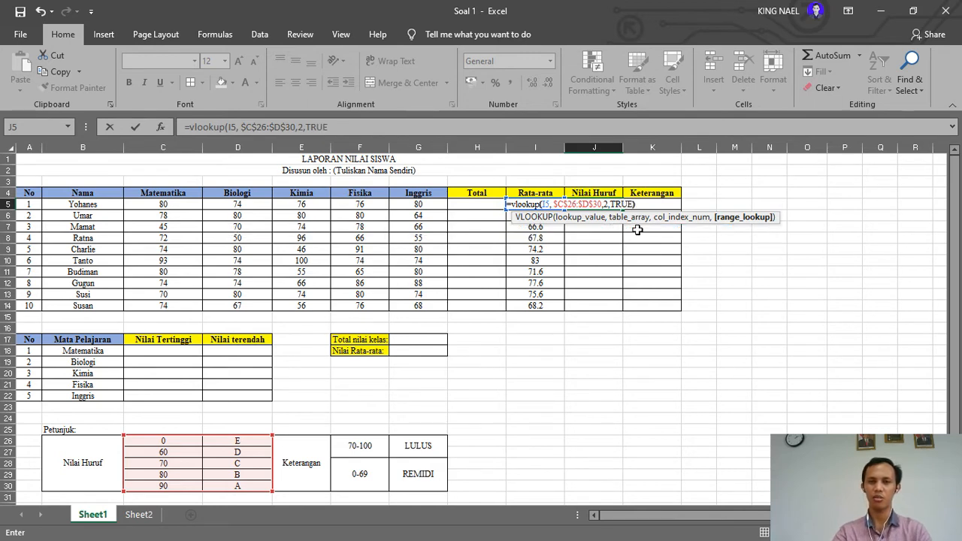
key(Return)
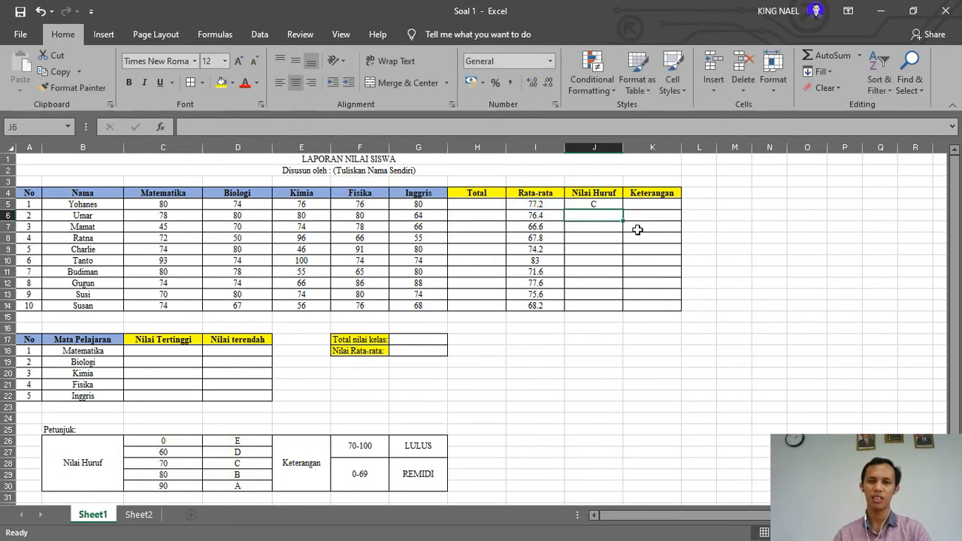
Fill the VLOOKUP formula from J5 down the Nilai Huruf column through J14
click(228, 467)
click(178, 463)
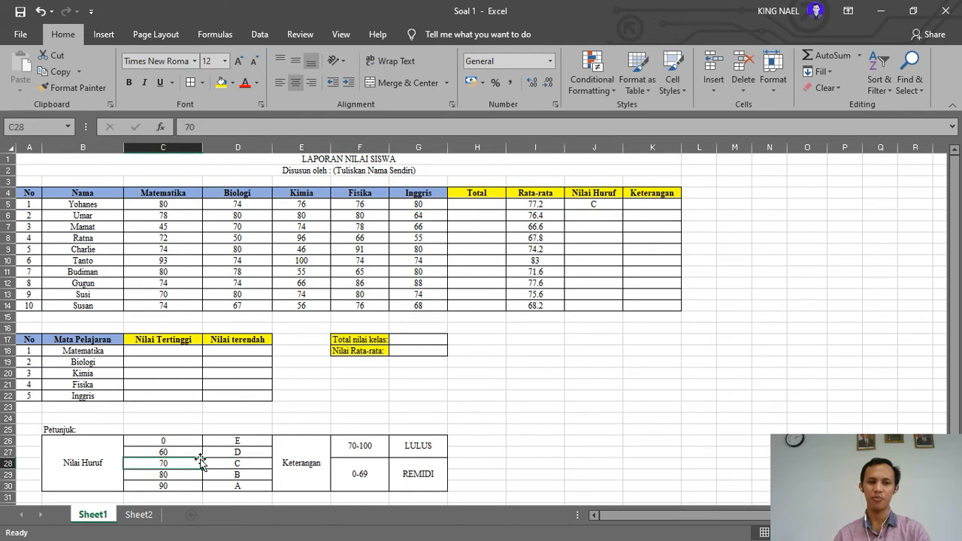
click(541, 205)
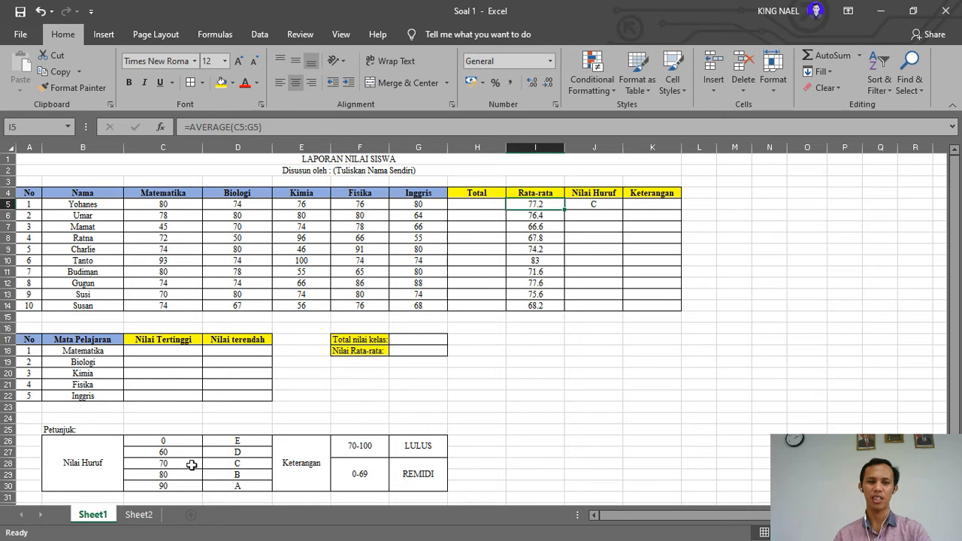
click(597, 205)
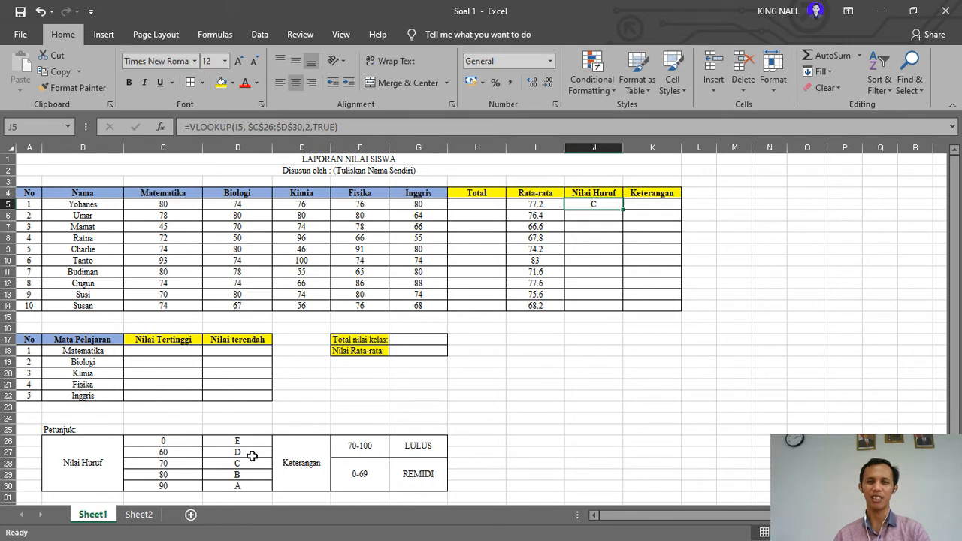
click(594, 238)
click(609, 202)
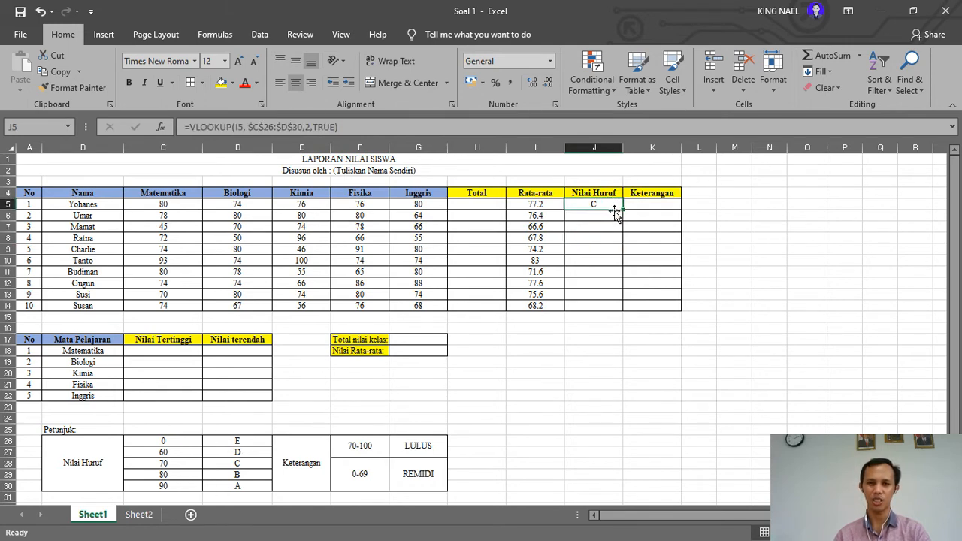
mouse_move(624, 206)
mouse_down()
mouse_move(622, 239)
mouse_move(618, 213)
mouse_up()
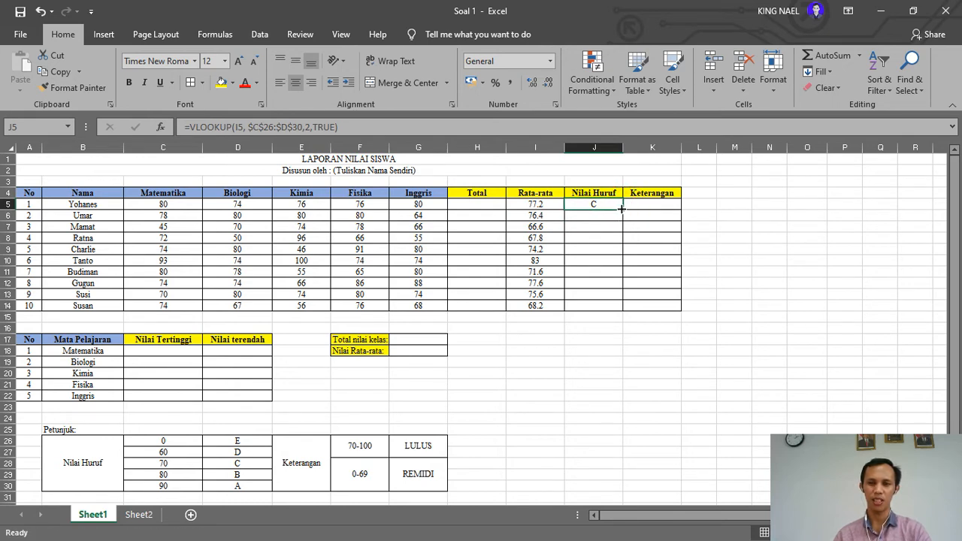
drag(622, 209, 609, 317)
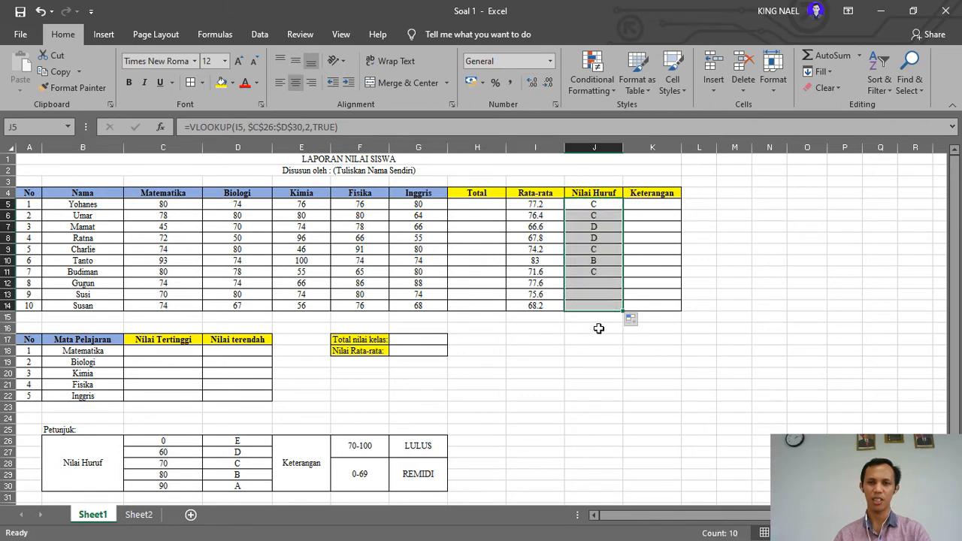
click(593, 338)
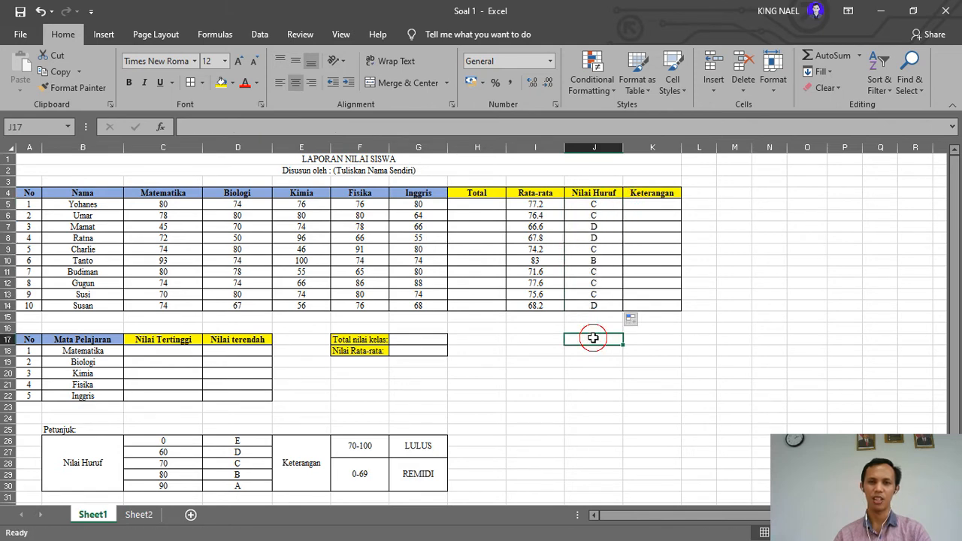
Check the letter grades in the Nilai Huruf column against the averages and the Petunjuk scale, especially row 10
click(604, 261)
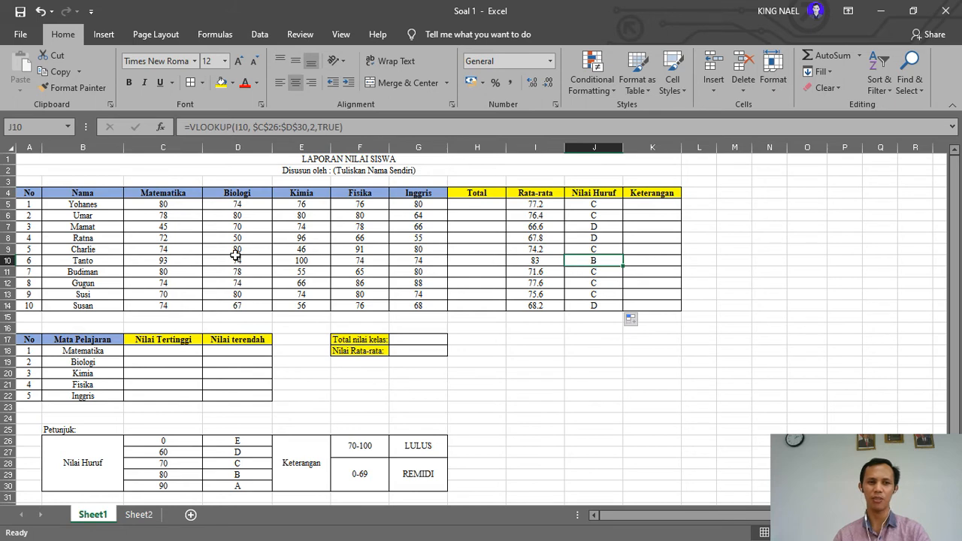
click(531, 263)
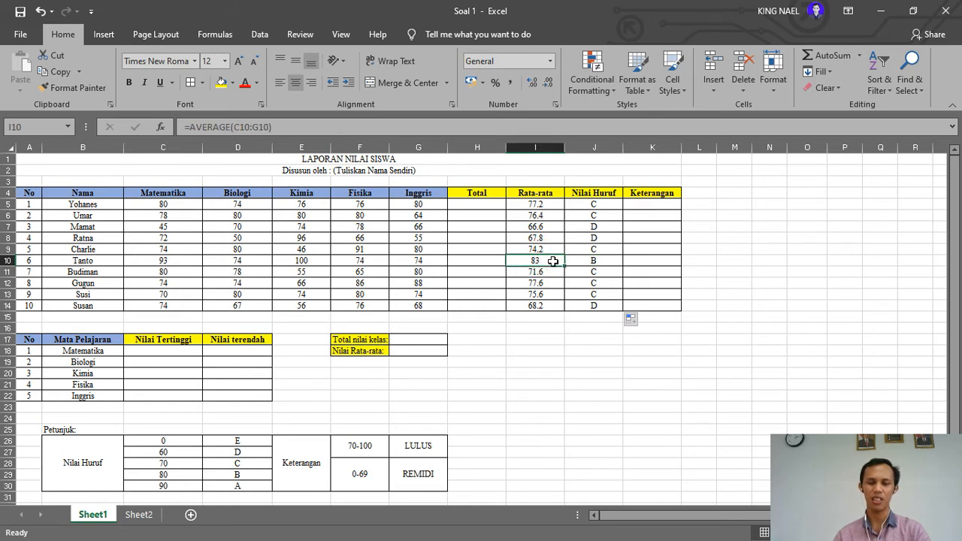
click(187, 475)
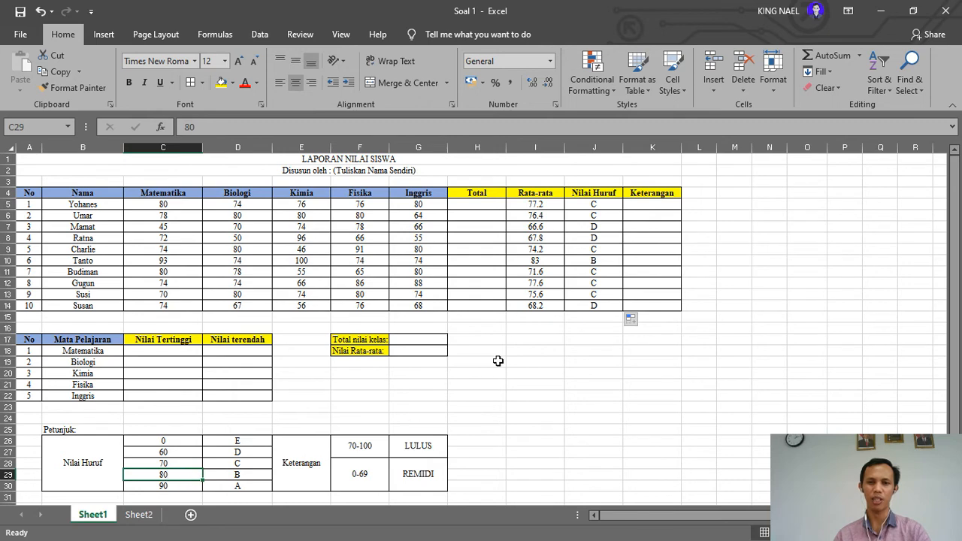
click(543, 260)
click(596, 260)
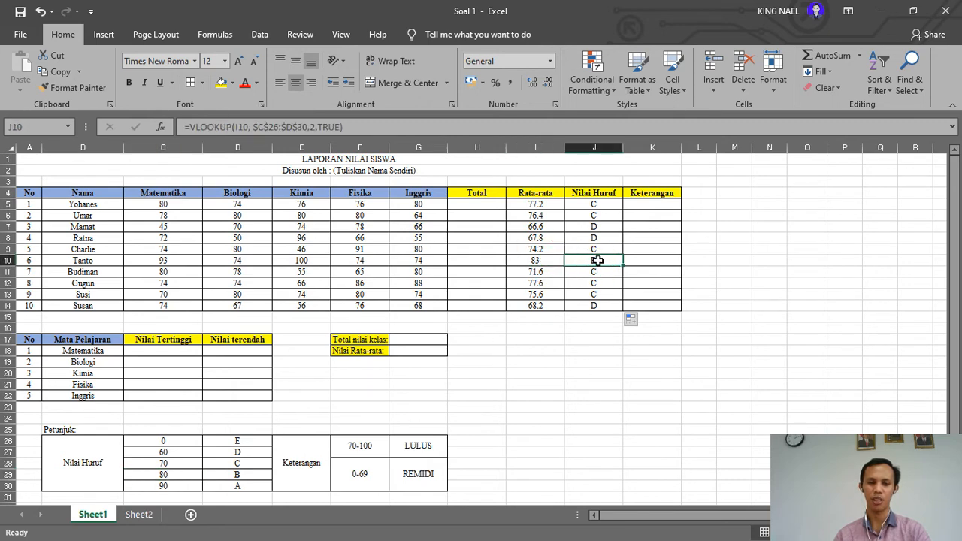
click(165, 487)
click(242, 486)
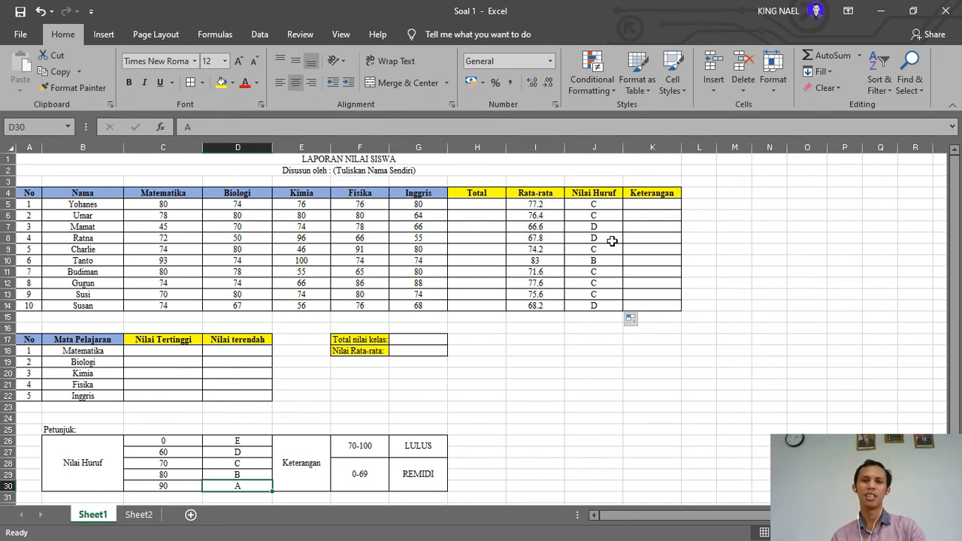
click(603, 205)
drag(604, 204, 604, 307)
click(599, 342)
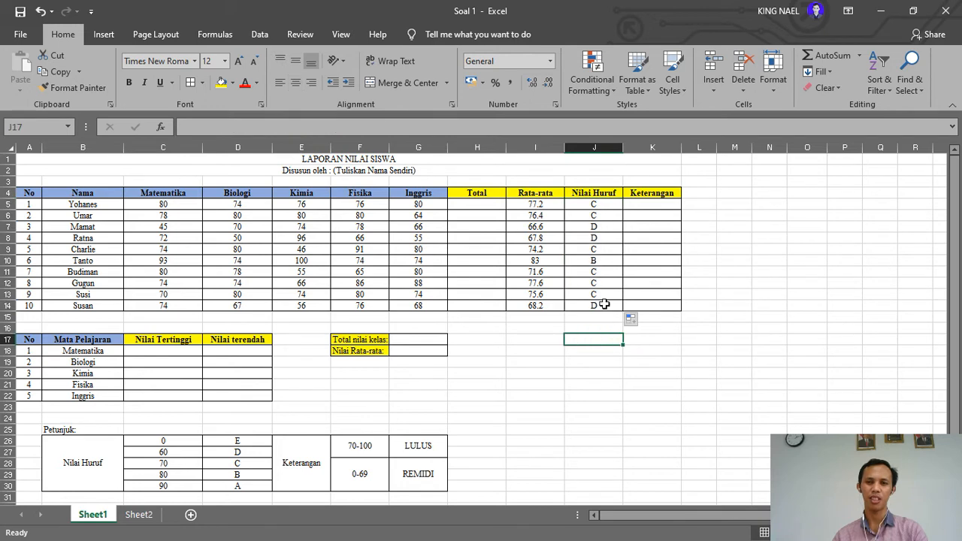
click(605, 260)
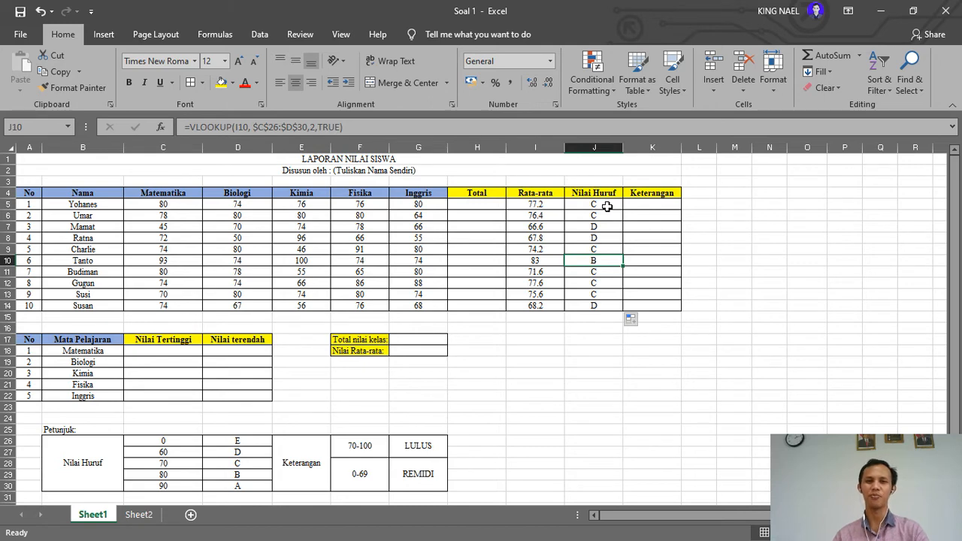
Change the Petunjuk scale's minimum scores to 50 for grade D and 60 for grade C
click(175, 449)
double_click(182, 451)
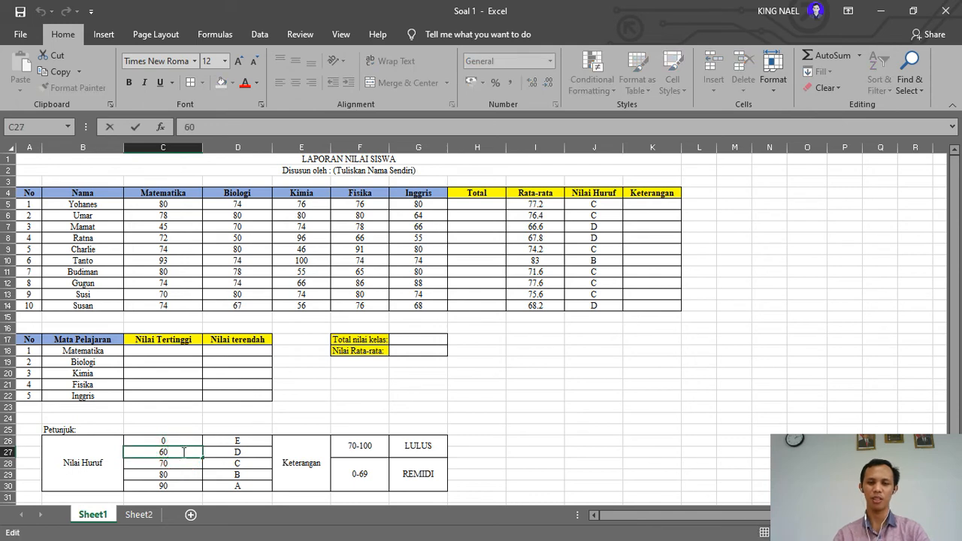
key(BackSpace)
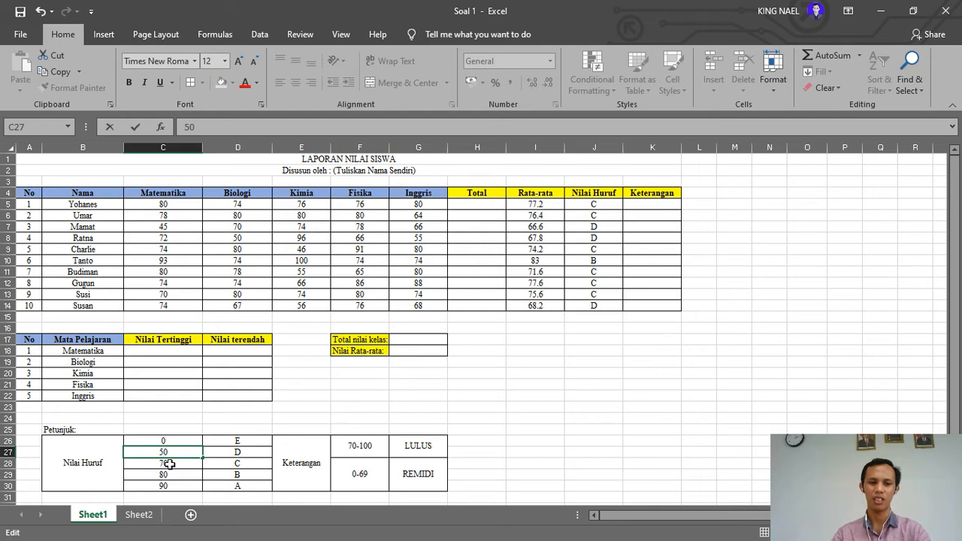
click(170, 463)
double_click(170, 463)
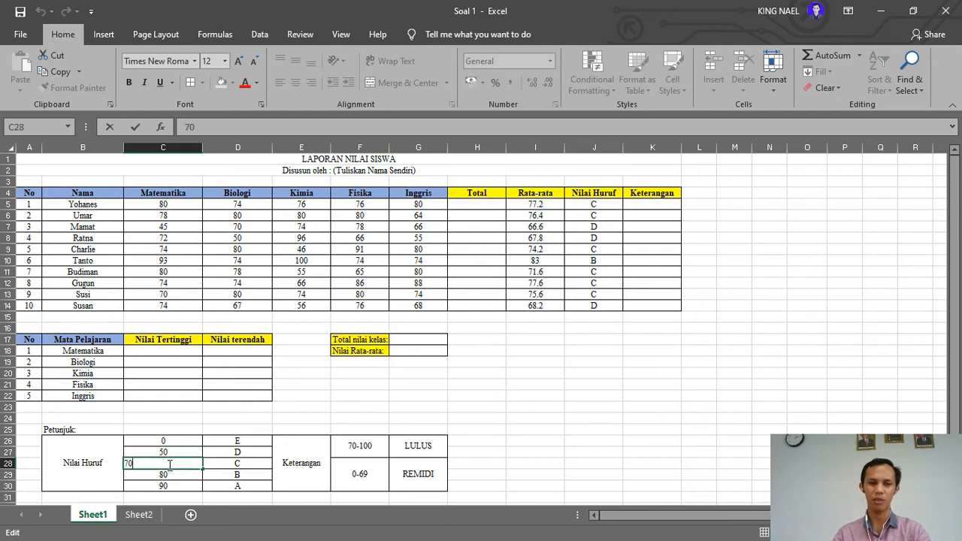
key(BackSpace)
text(6)
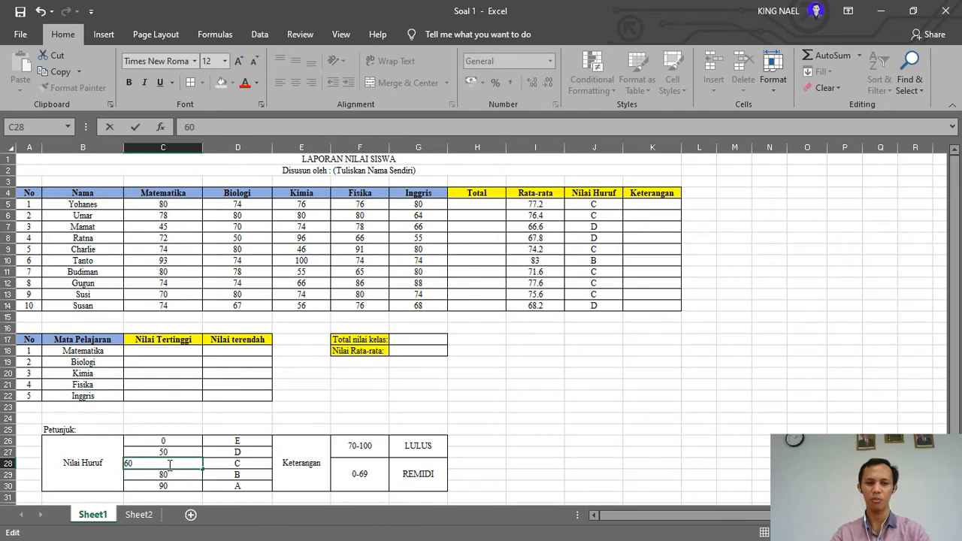
Set the minimum score for grade B in the Petunjuk scale to 70
click(168, 475)
double_click(167, 476)
key(BackSpace)
text(7)
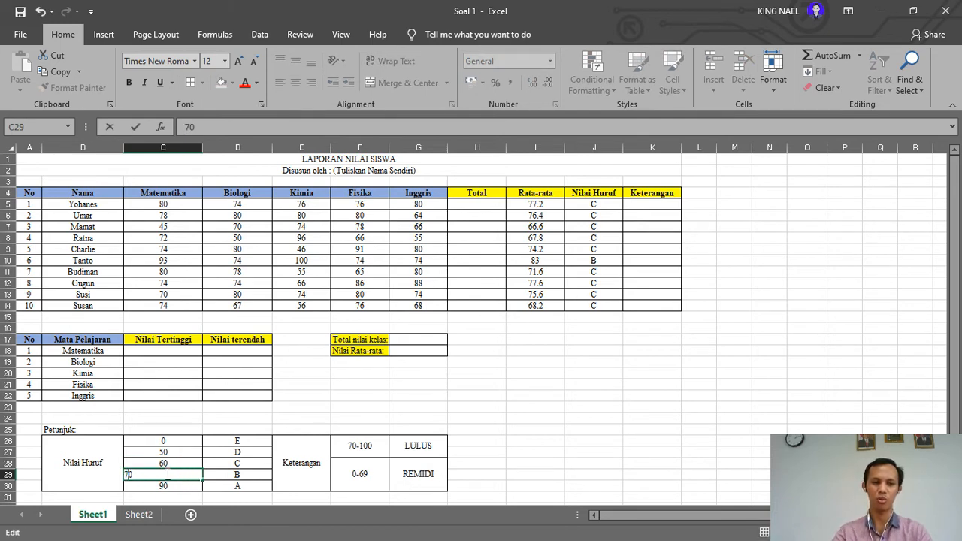
click(632, 428)
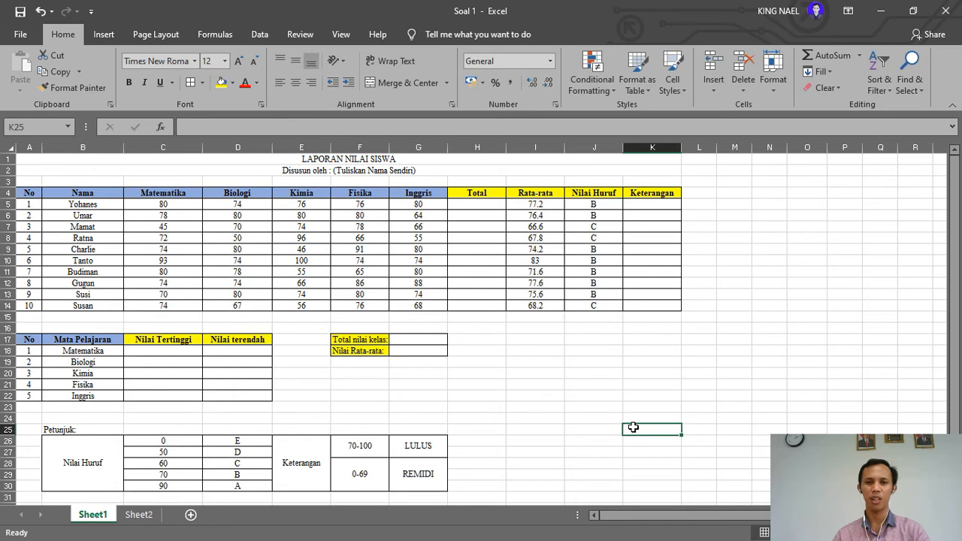
Review the VLOOKUP formula in J5 against its lookup range C26:D30 in Petunjuk, plus the Nilai Huruf and Keterangan columns
click(597, 305)
click(602, 205)
drag(163, 440, 232, 485)
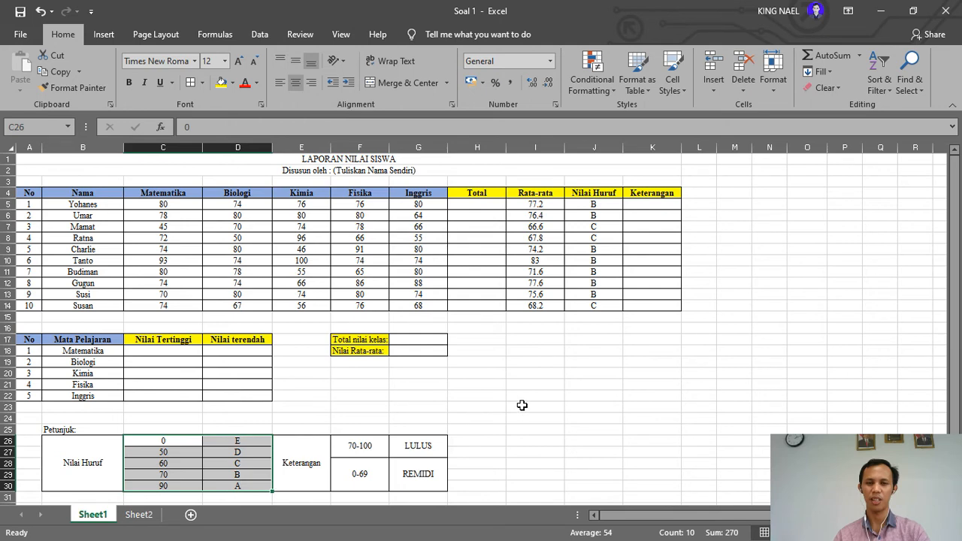
click(597, 204)
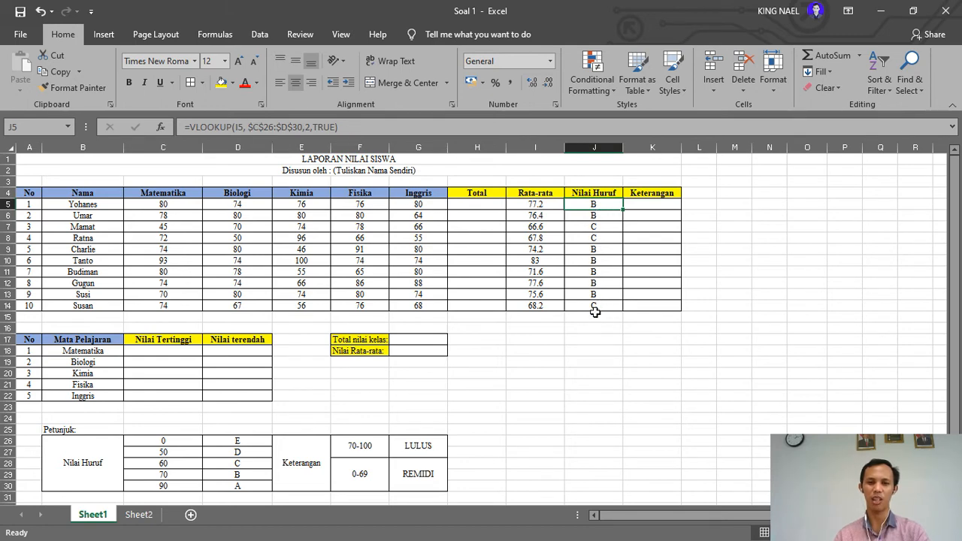
click(646, 206)
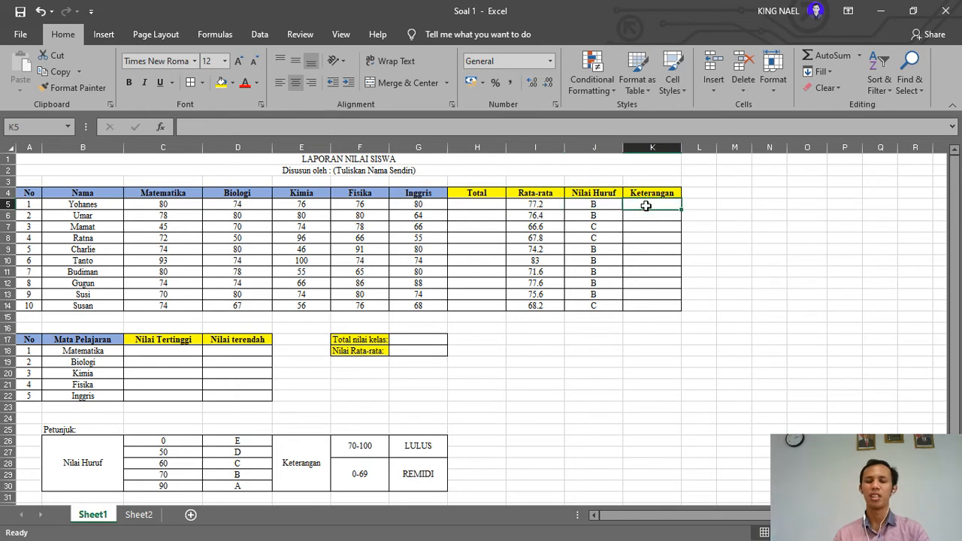
click(597, 202)
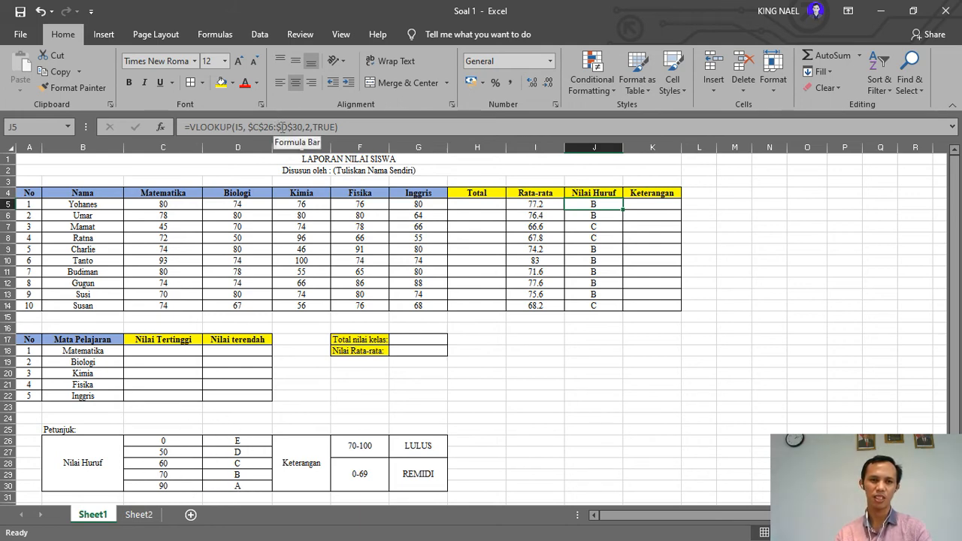
click(162, 441)
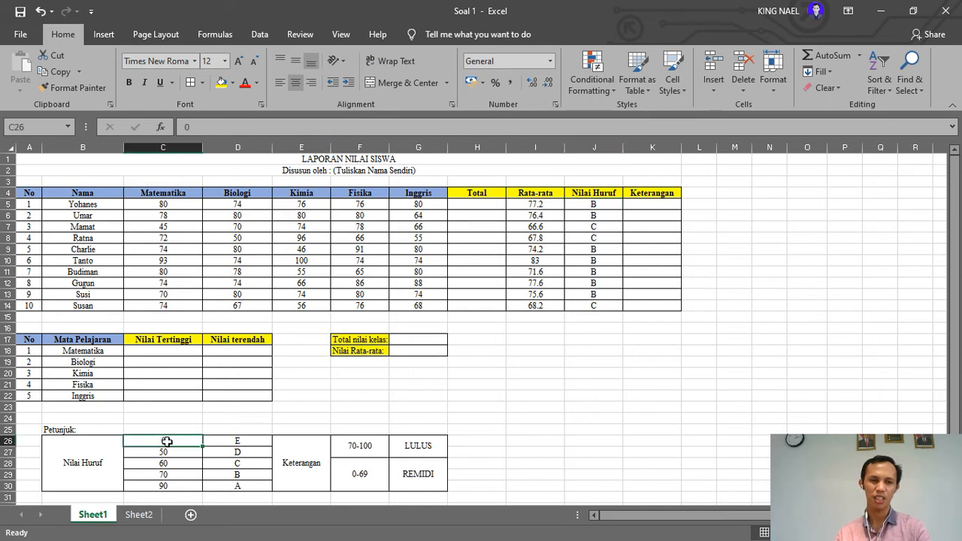
drag(162, 441, 235, 486)
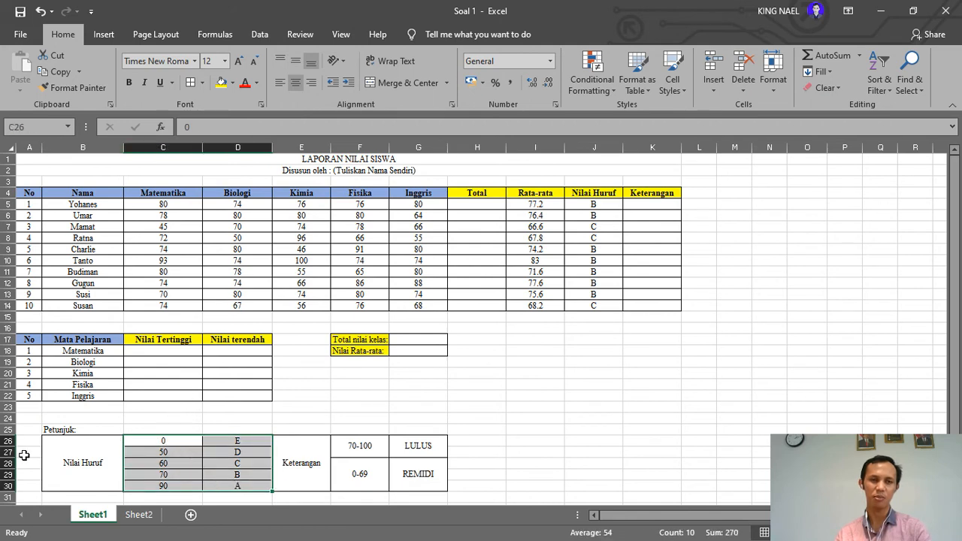
click(180, 443)
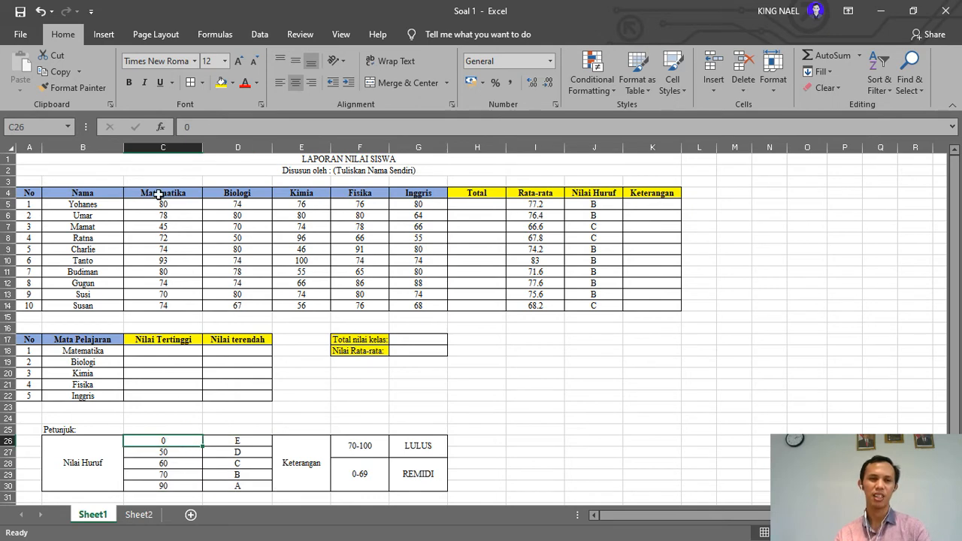
click(588, 205)
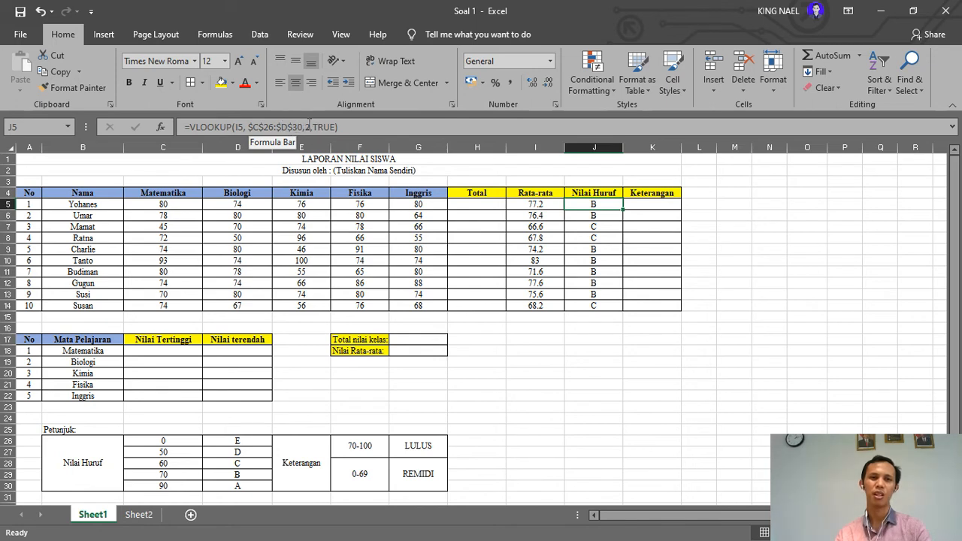
click(602, 204)
drag(603, 203, 608, 305)
drag(644, 208, 659, 301)
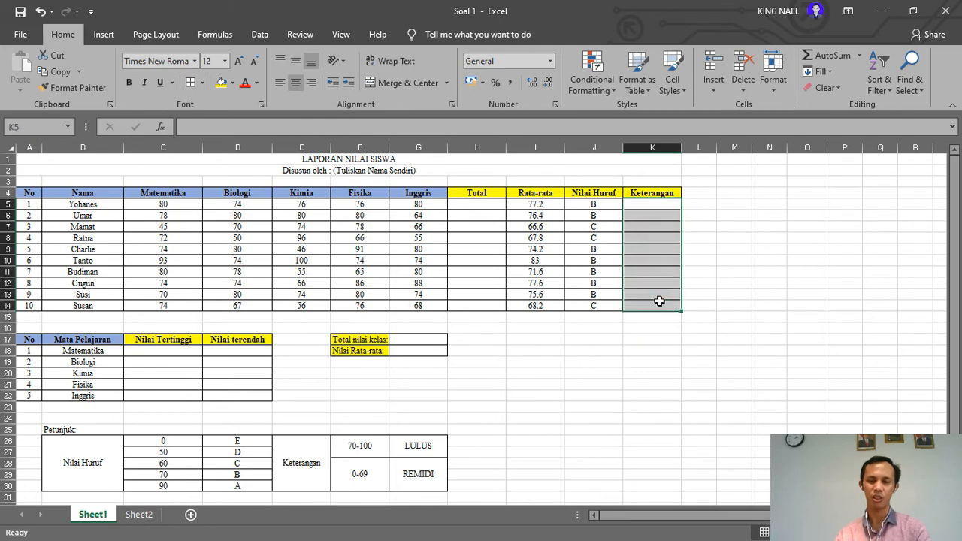
click(721, 240)
Enter the formula =IF(I5>70, "LULUS", "remidi") in K5, the first Keterangan cell
click(655, 204)
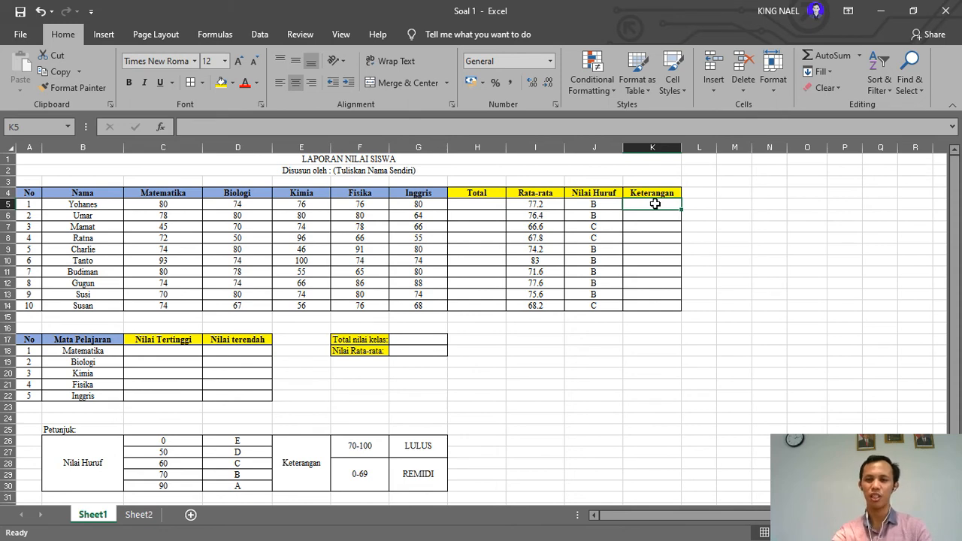
text(=)
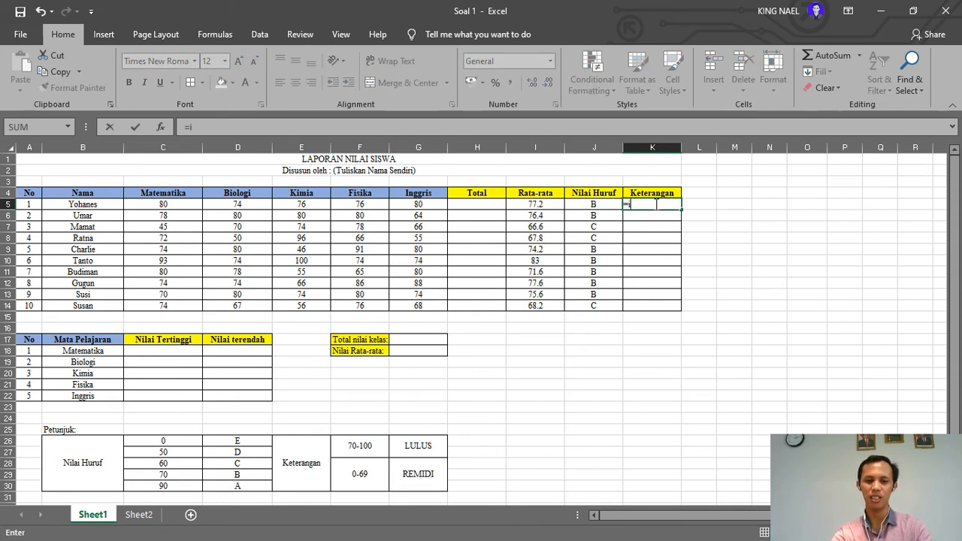
text(if)
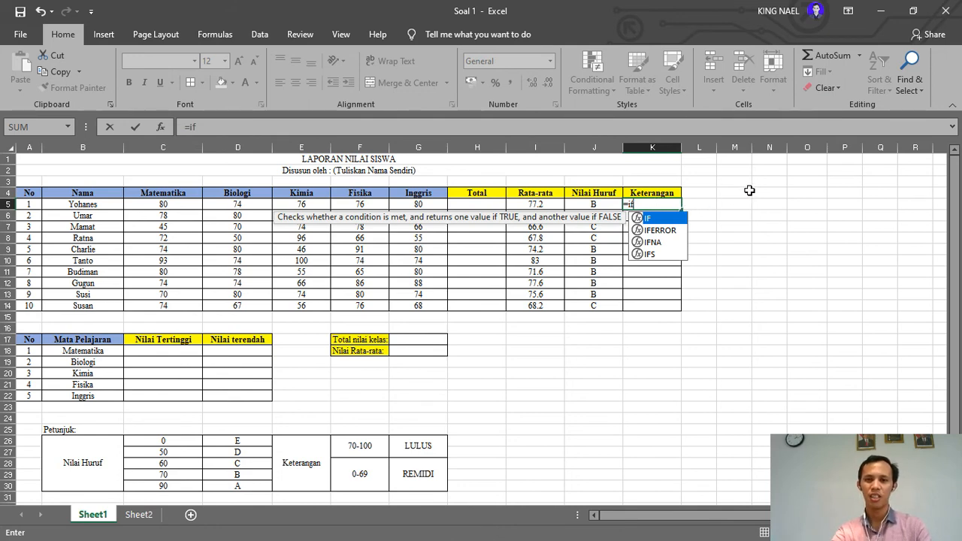
text(()
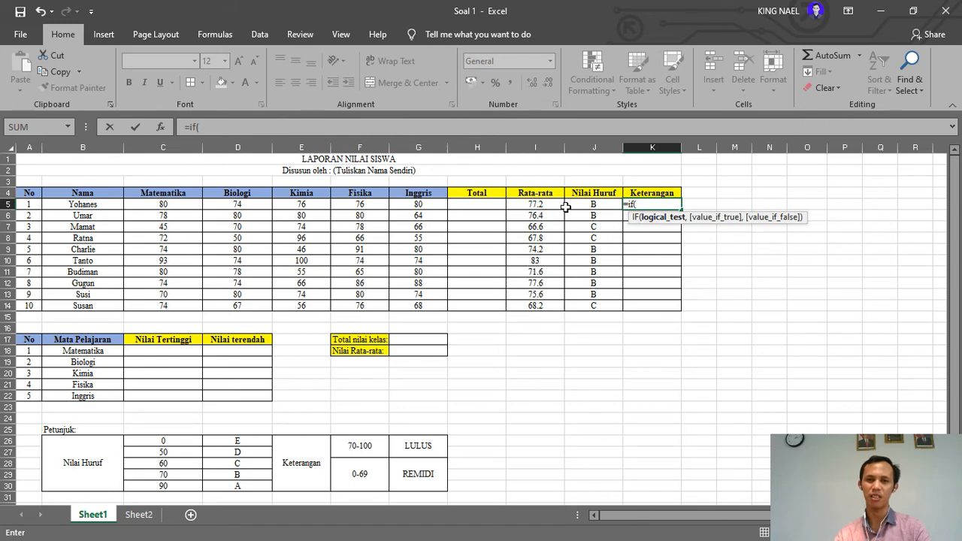
click(540, 205)
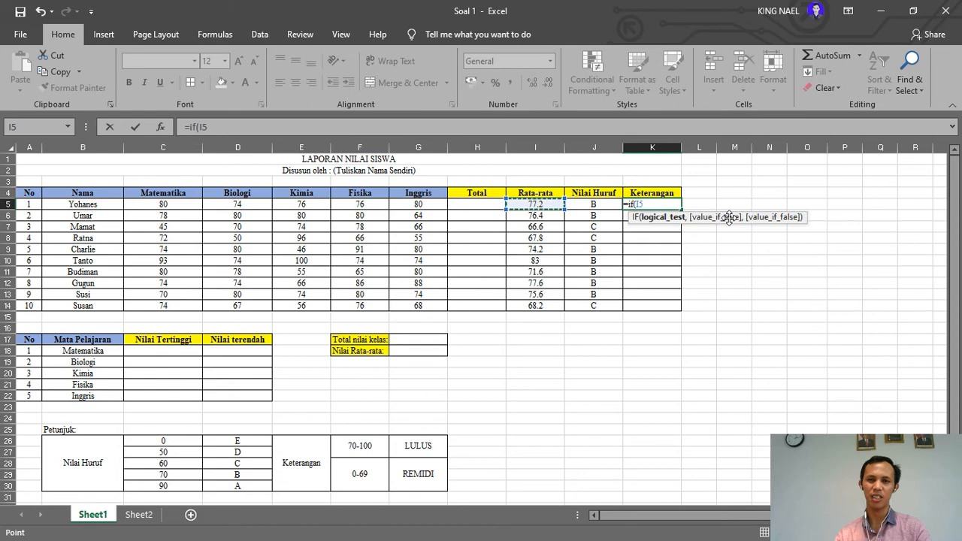
text(>)
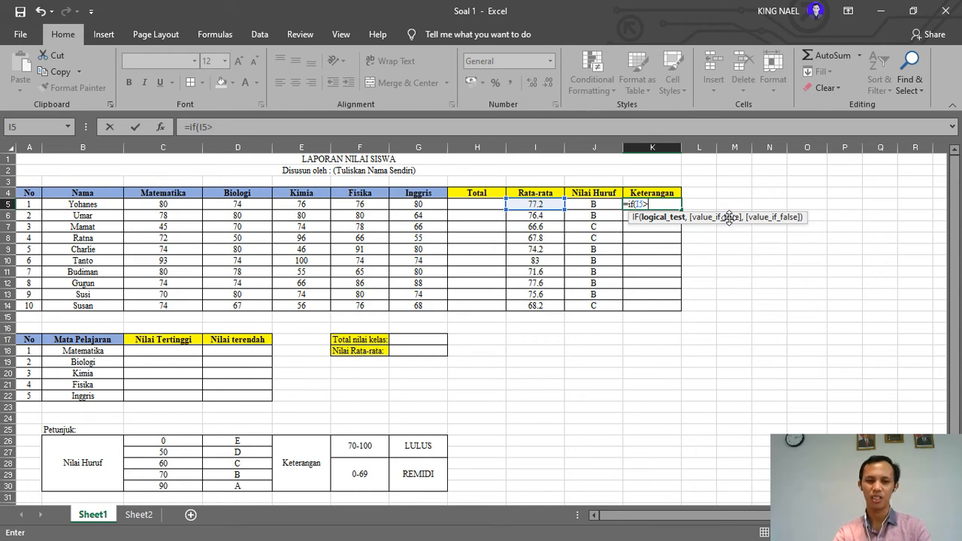
text(70)
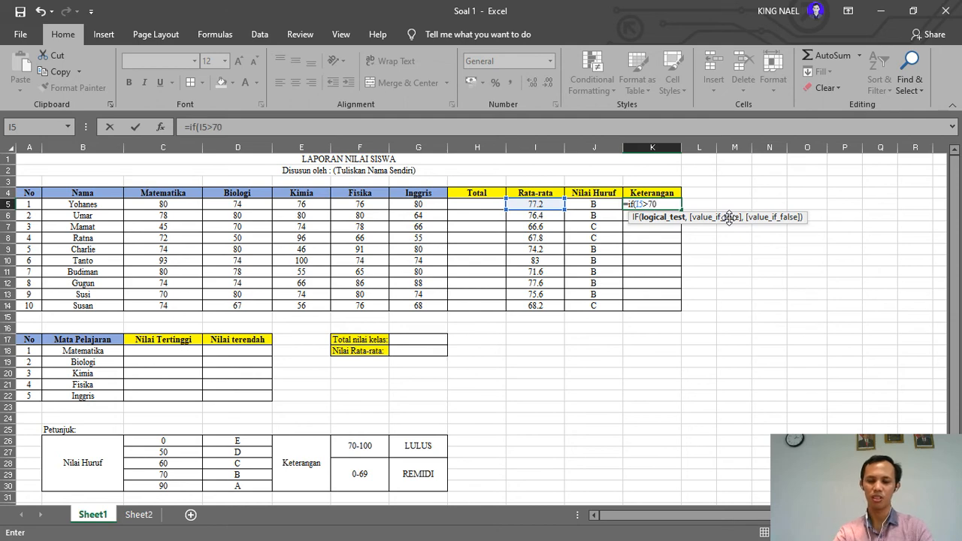
text(,)
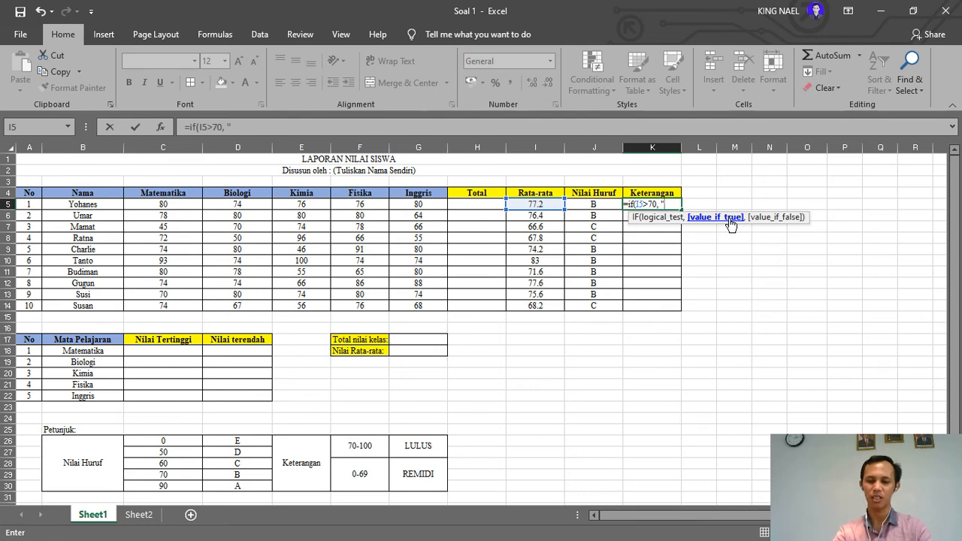
text("LULUS)
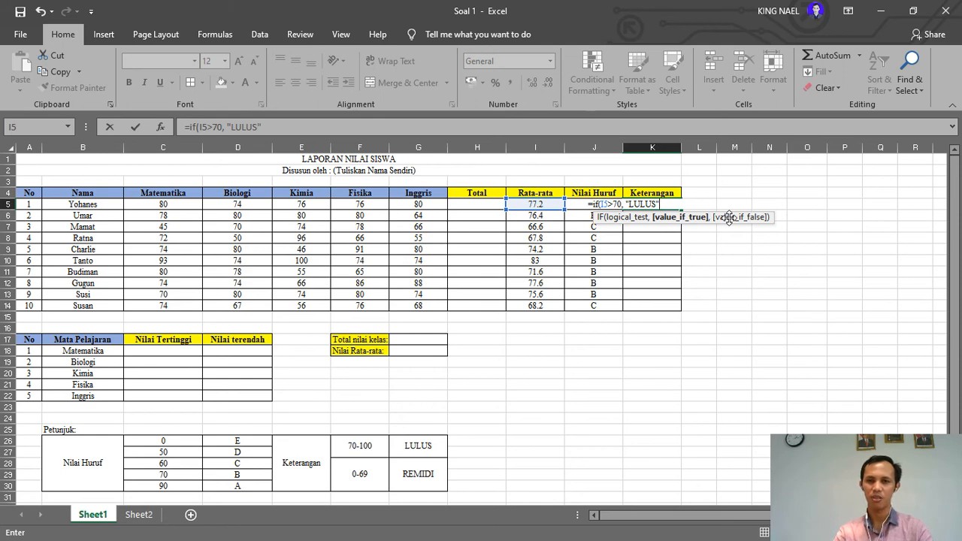
text(")
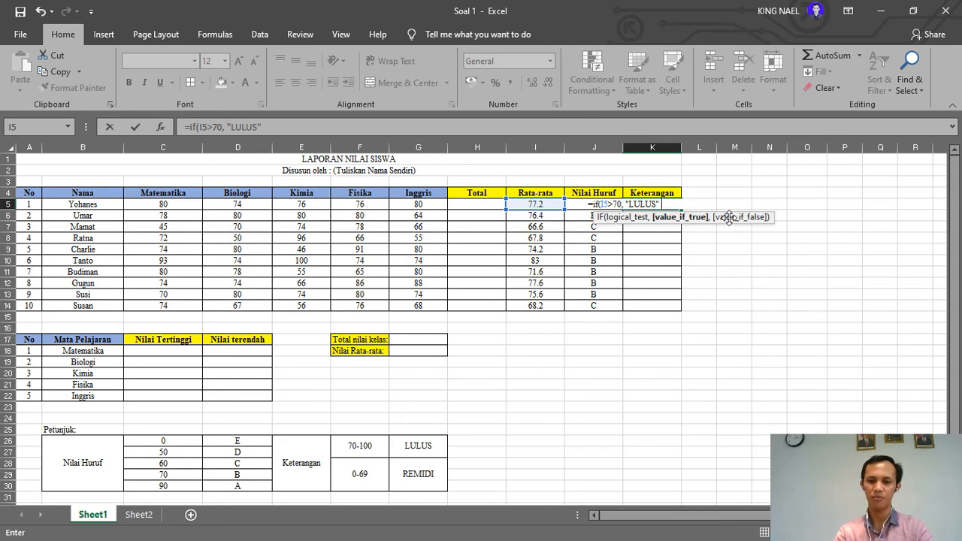
text( ,)
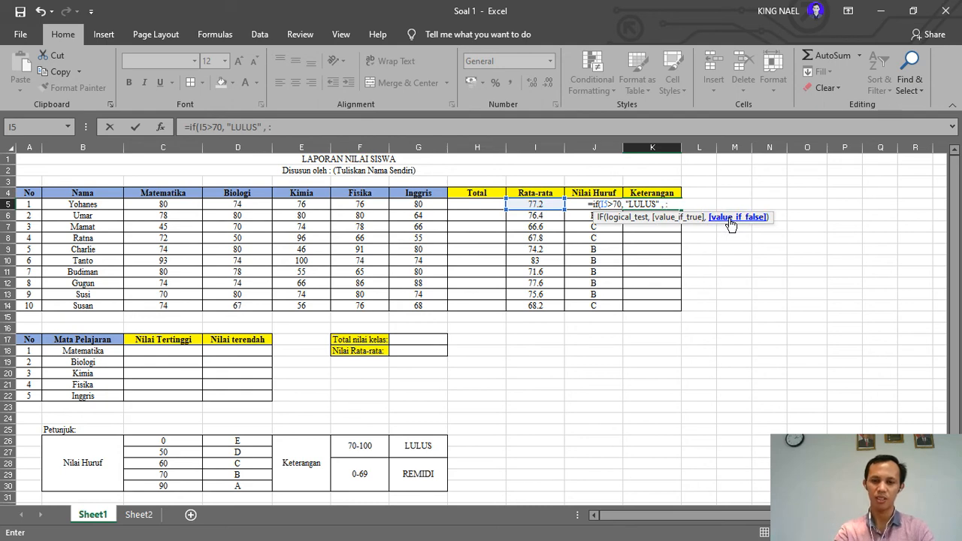
text("r)
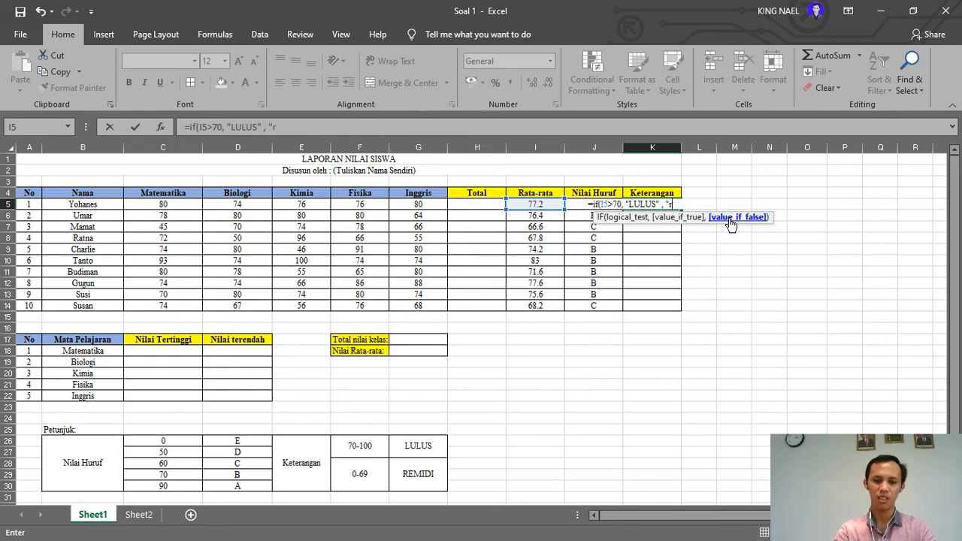
text(emidi)
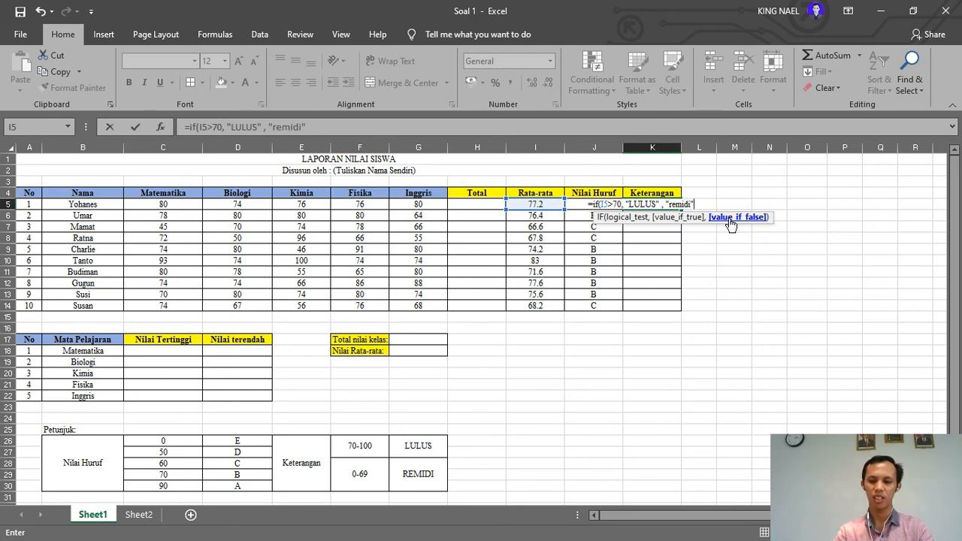
text("))
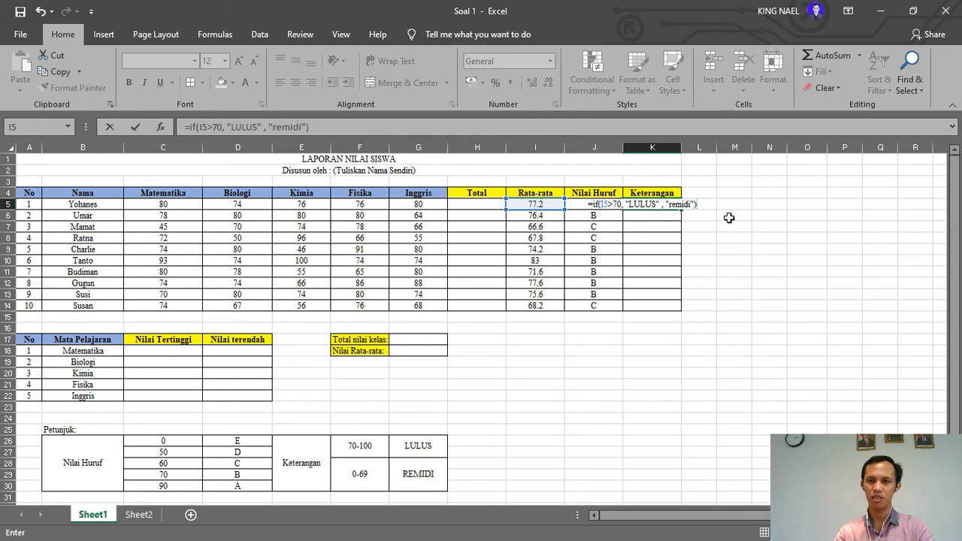
key(Left)
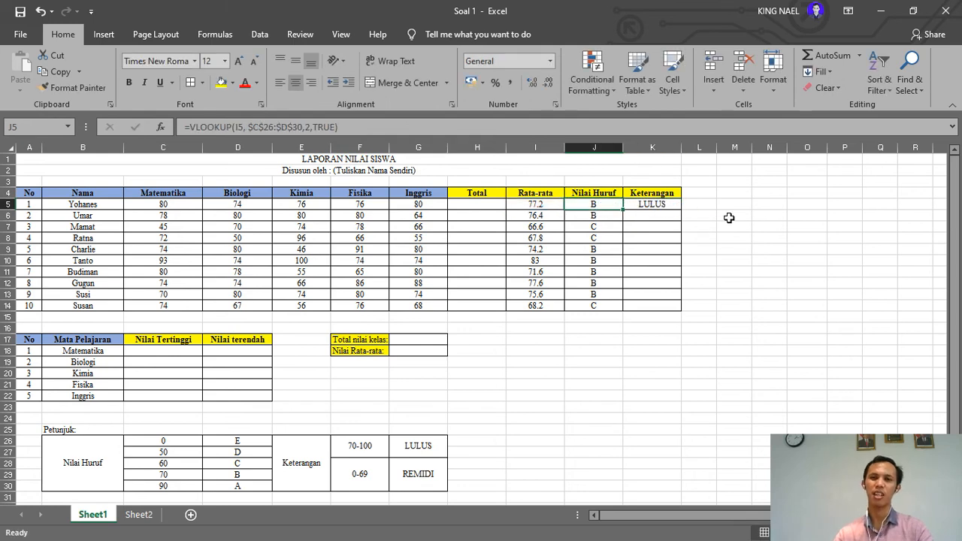
Change the false result in K5's IF formula to uppercase "REMIDI" and fill the formula down the Keterangan column through K14
click(655, 204)
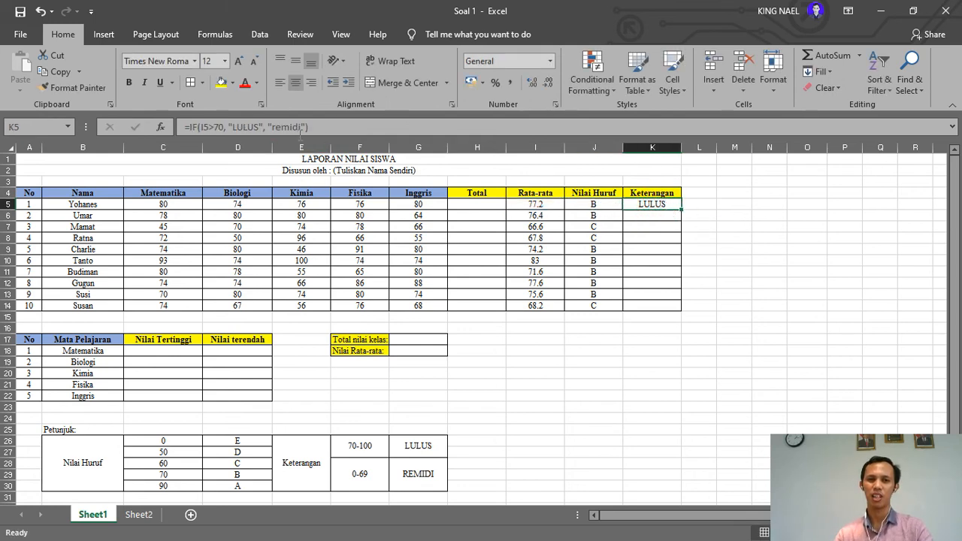
click(303, 126)
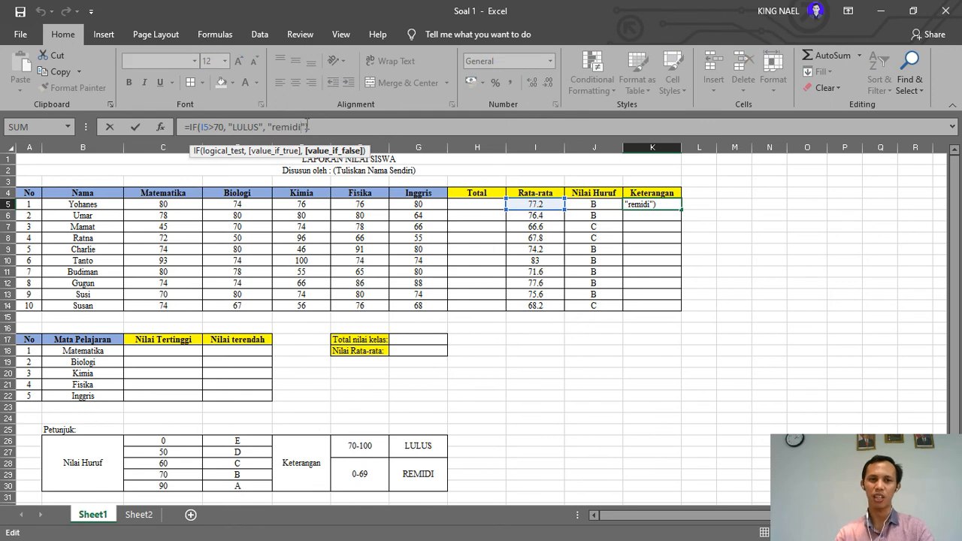
key(ctrl+shift+Left)
text(REMIDI)
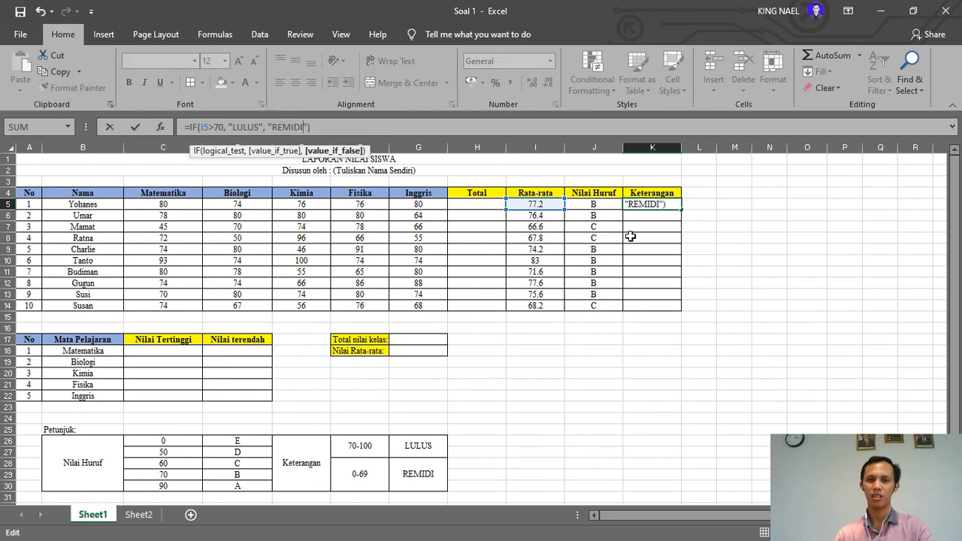
key(Return)
click(655, 204)
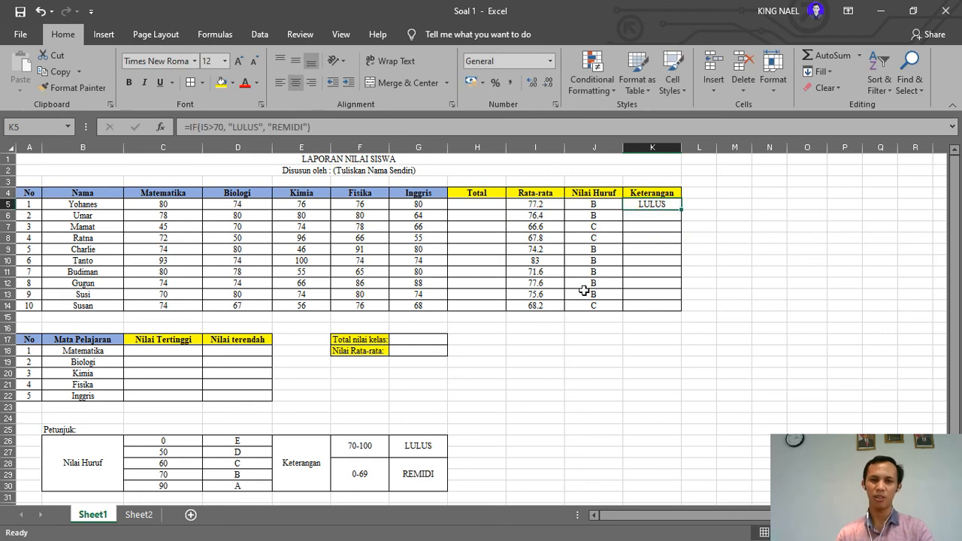
drag(681, 209, 683, 310)
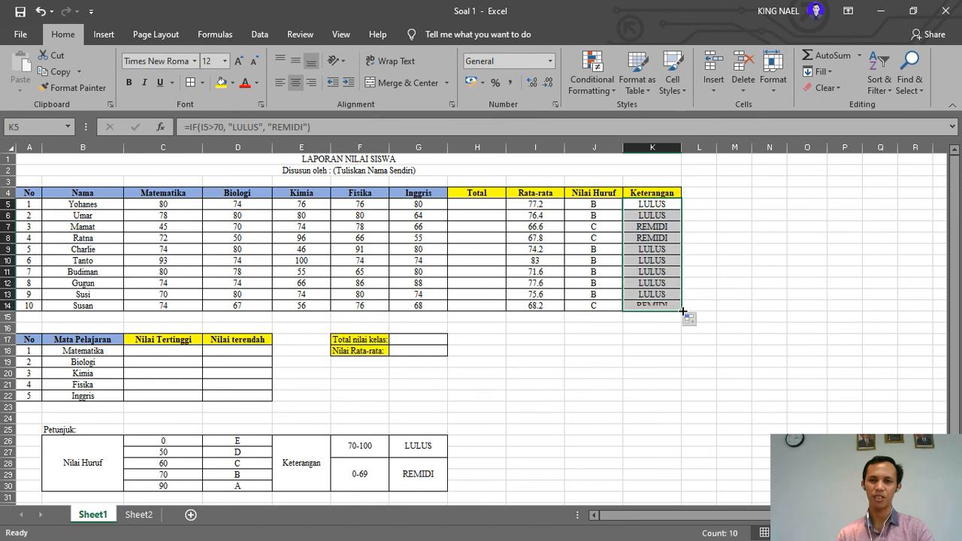
Check the Keterangan results against the letter grades in rows 7, 8 and 14, and review K5's IF formula with the average in I5
click(658, 230)
click(658, 238)
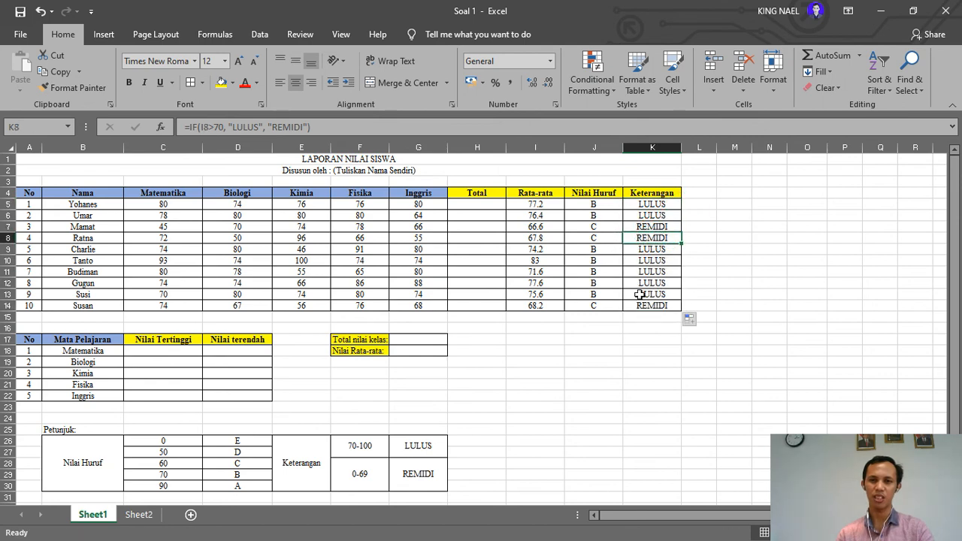
click(599, 227)
click(600, 237)
click(615, 309)
click(636, 305)
click(649, 204)
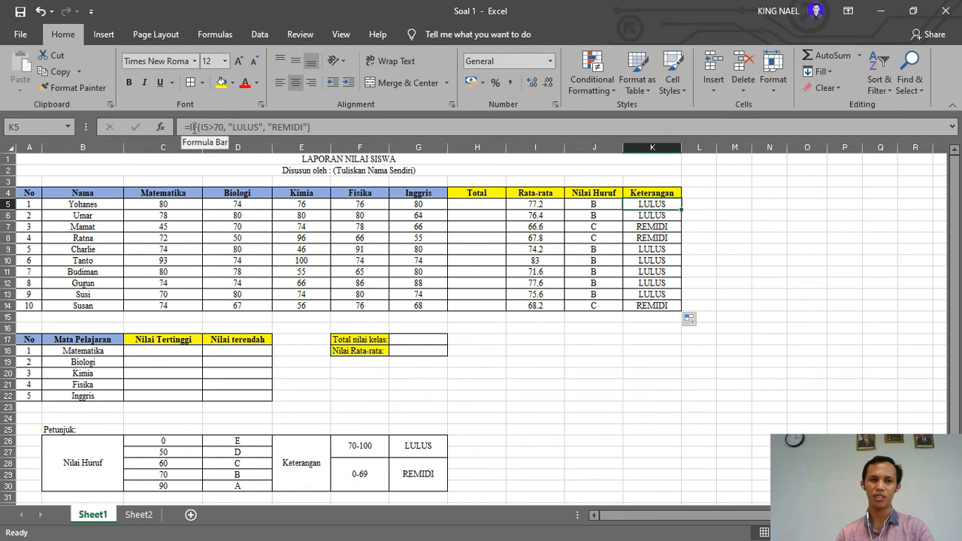
click(539, 205)
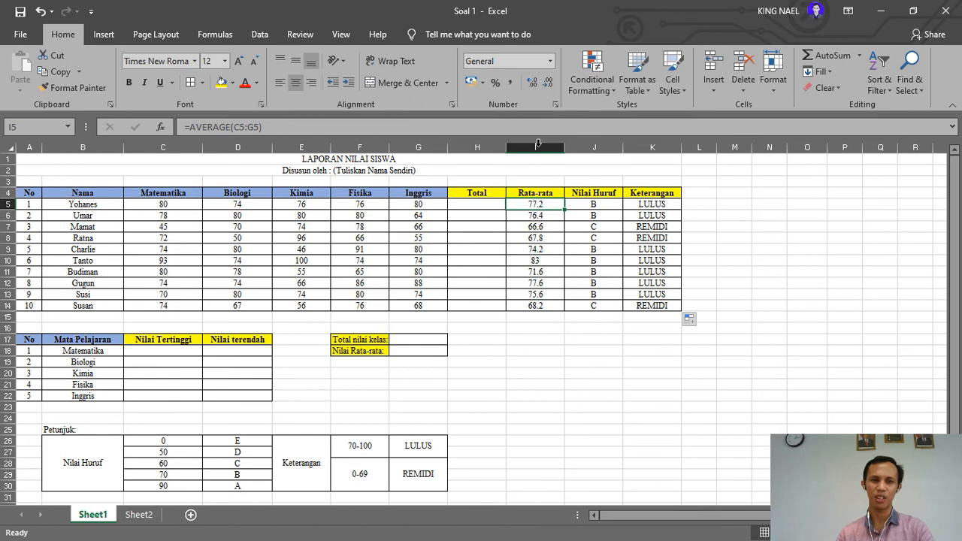
click(664, 203)
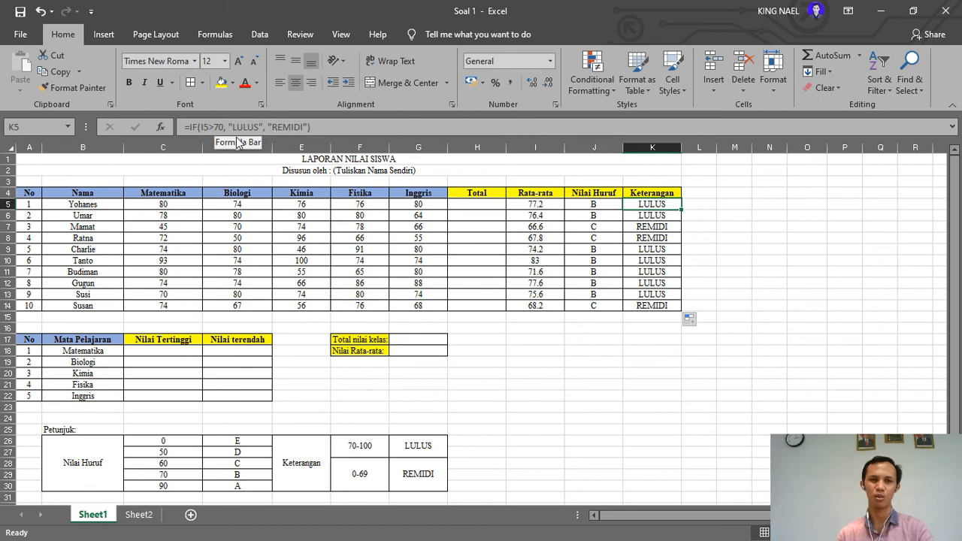
click(735, 245)
click(623, 383)
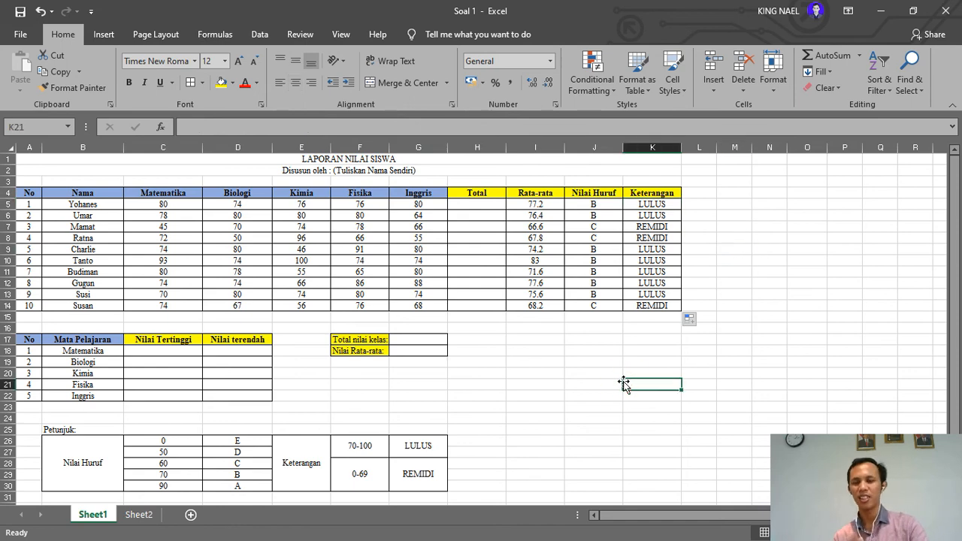